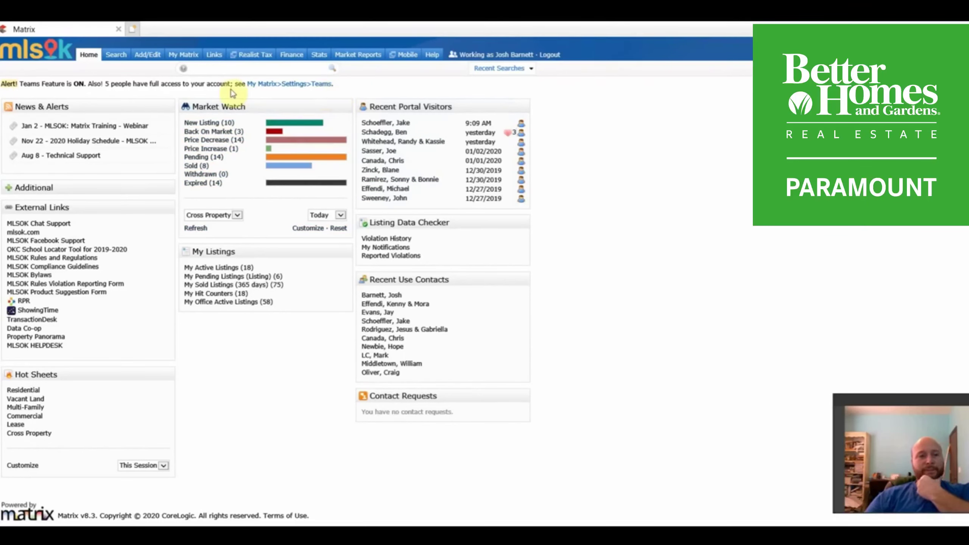
From My Matrix, bring up the Search tab's dropdown of available search types.
mouse_move(183, 63)
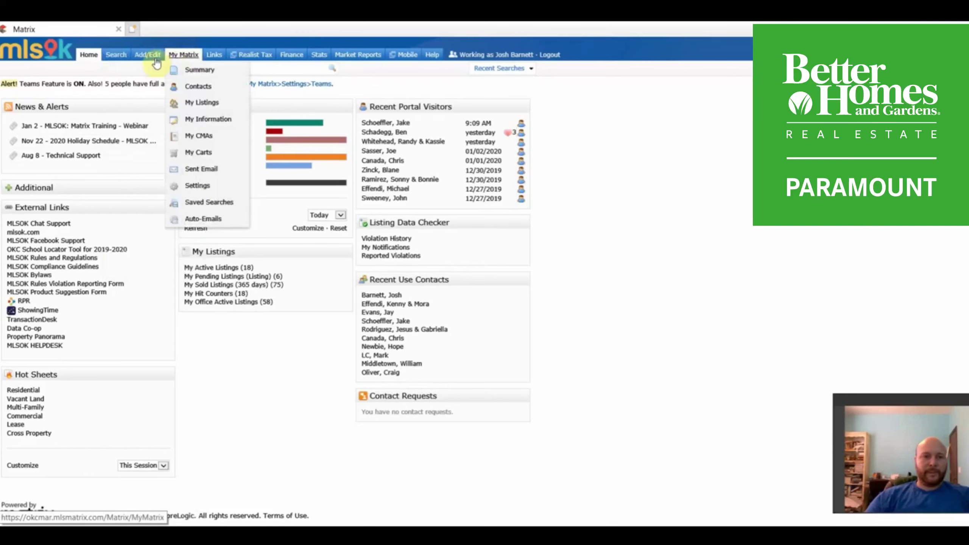
mouse_move(119, 61)
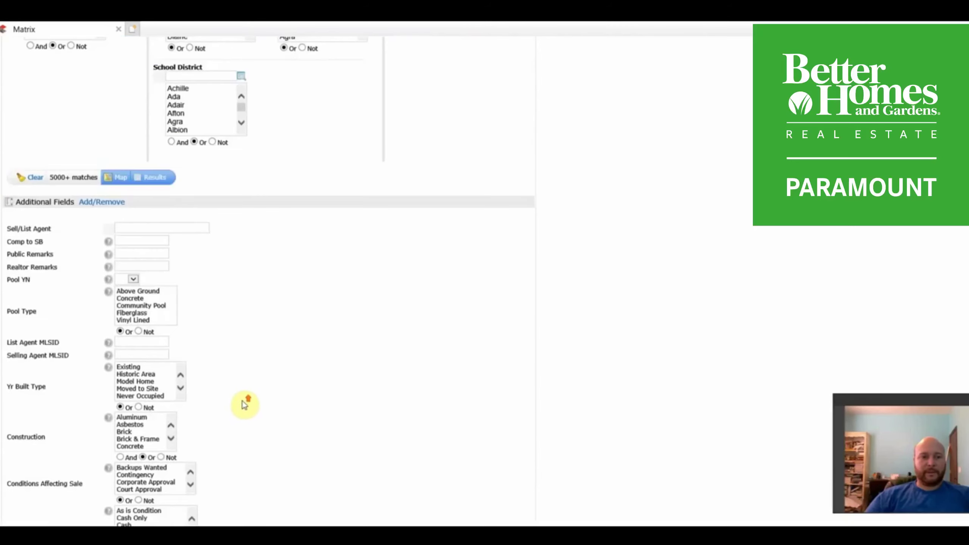
scroll(43, 398, down, 8)
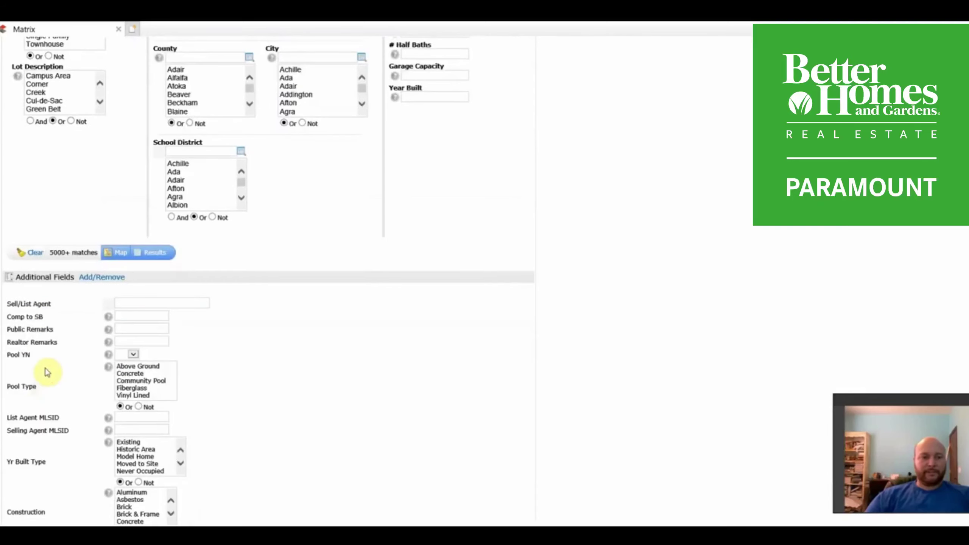
scroll(87, 284, up, 11)
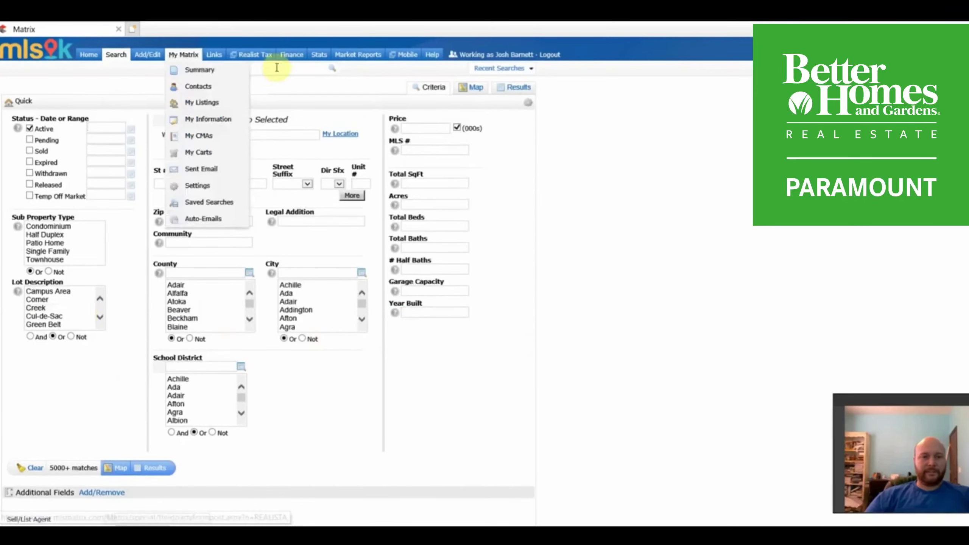
Scroll the Residential Quick form through Additional Fields and back up to Status.
scroll(249, 304, down, 3)
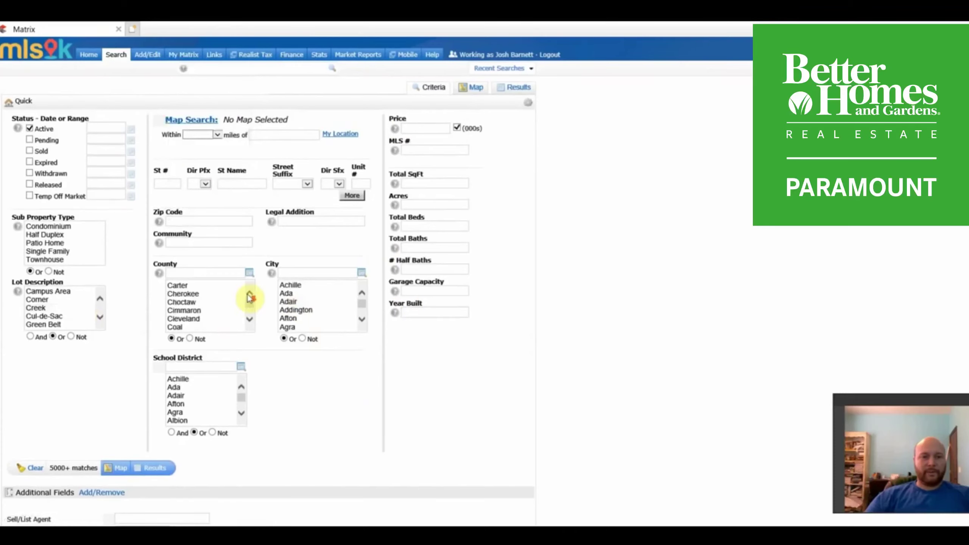
scroll(395, 431, down, 6)
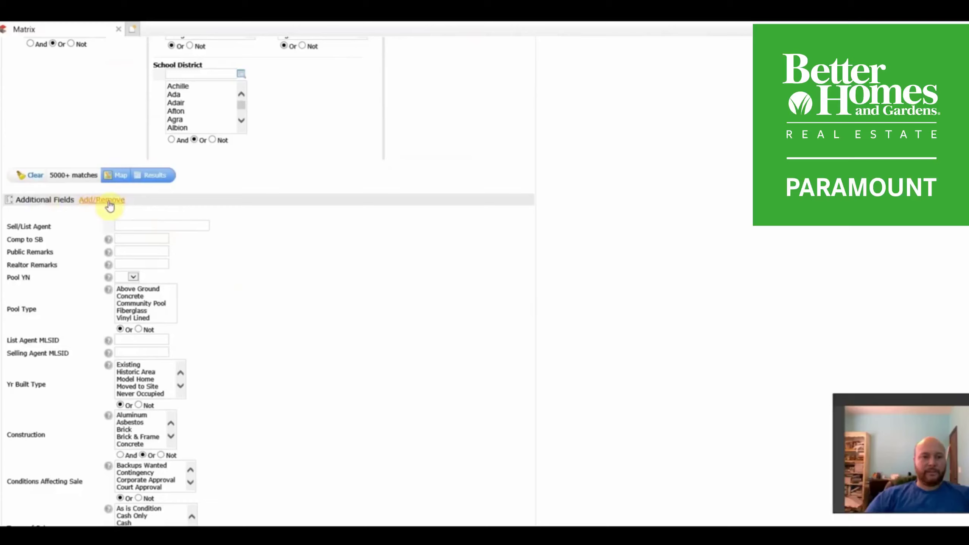
scroll(80, 324, down, 6)
scroll(80, 329, down, 7)
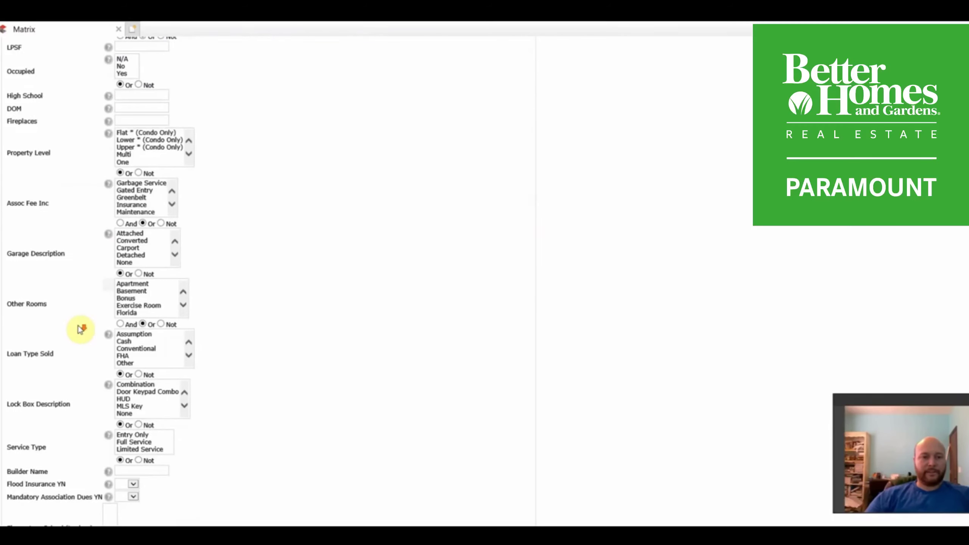
scroll(80, 329, up, 10)
scroll(79, 329, up, 9)
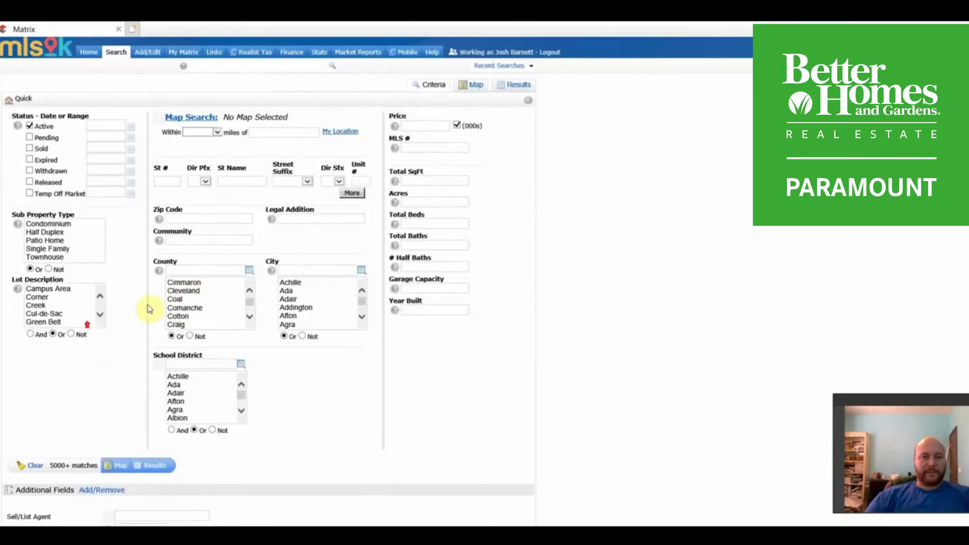
Include Pending and Sold statuses, with Sold limited to 0-185 days.
click(32, 140)
click(30, 151)
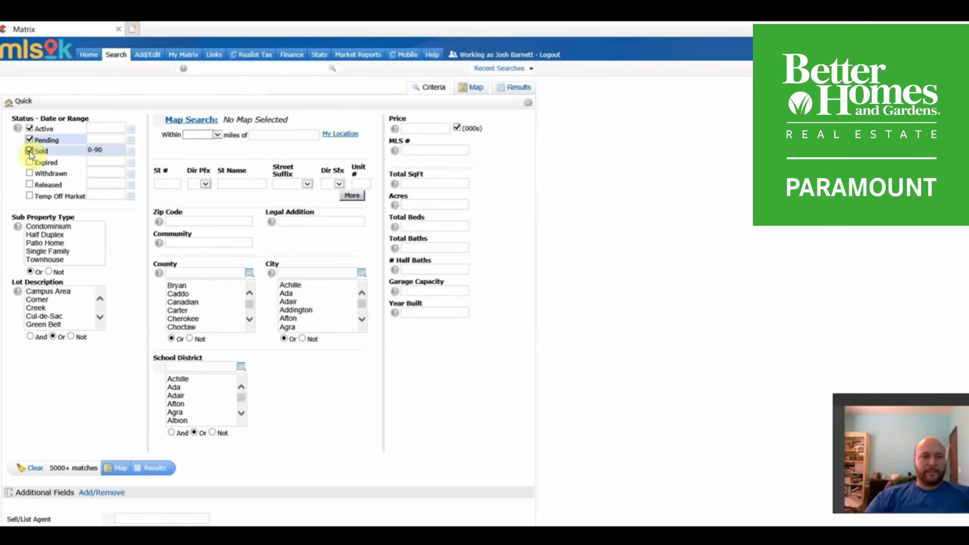
click(107, 150)
key(BackSpace)
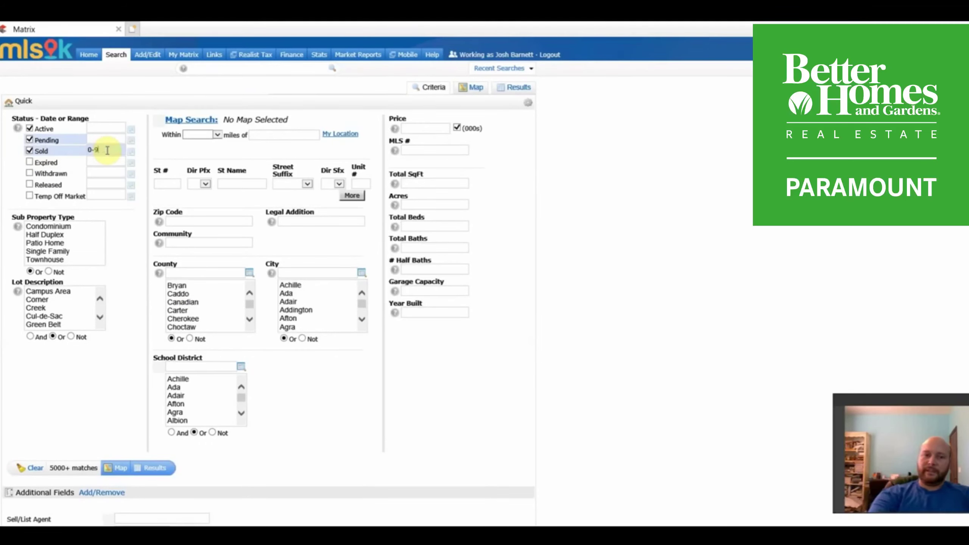
key(BackSpace)
text(185)
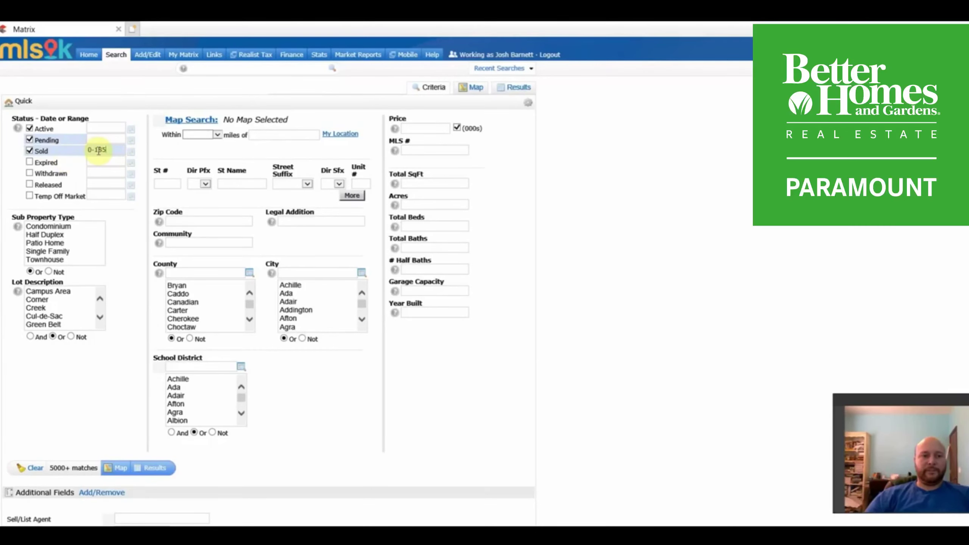
click(108, 151)
click(44, 131)
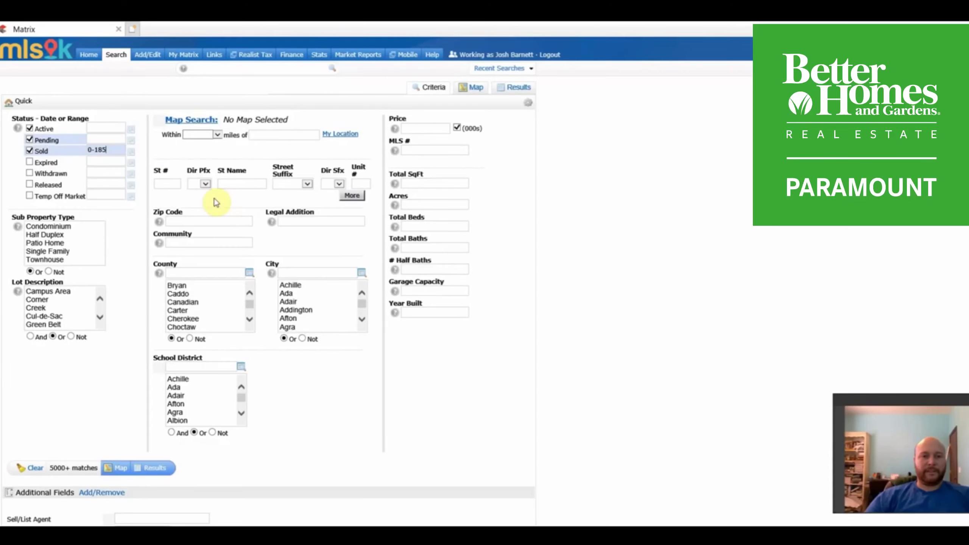
Enter *rollingwood* as the Legal Addition criterion.
click(291, 220)
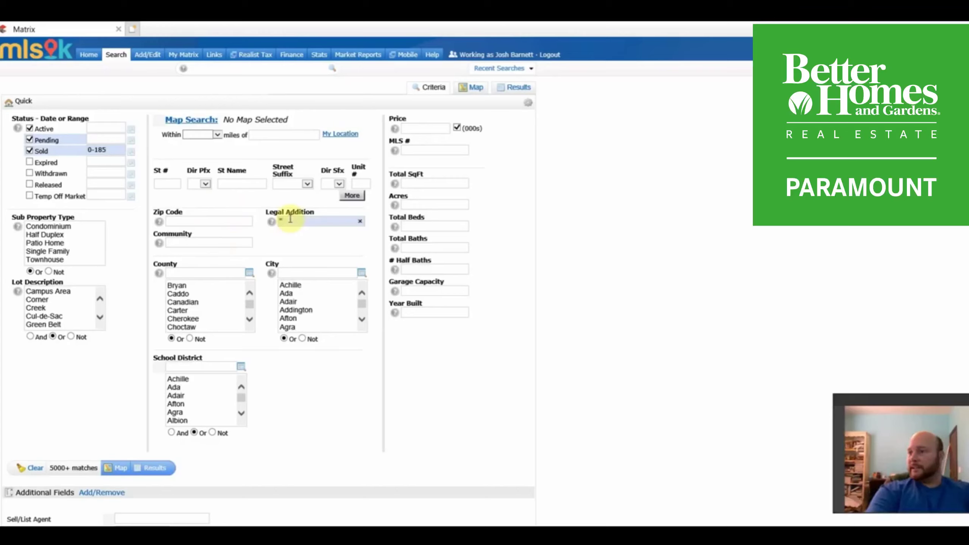
text(*)
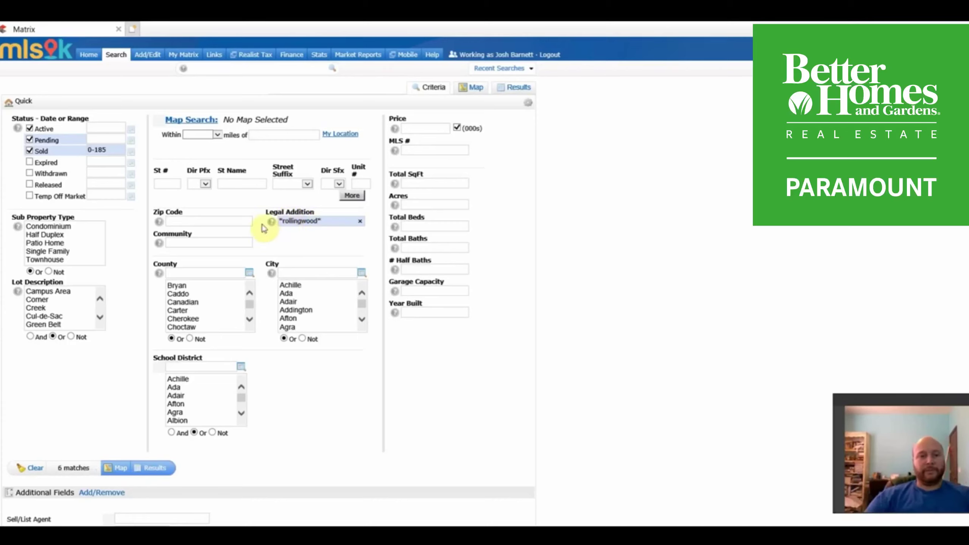
click(284, 225)
key(BackSpace)
text(c)
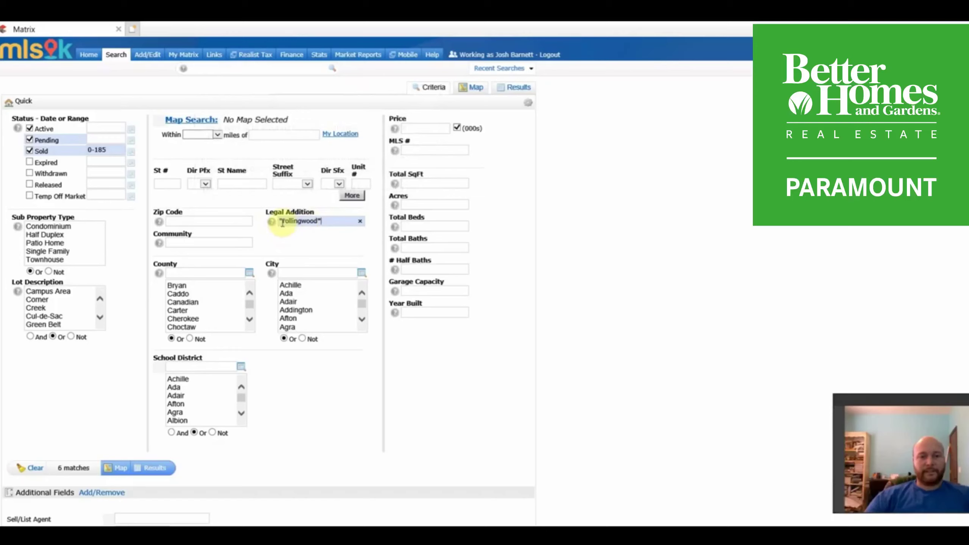
mouse_move(272, 221)
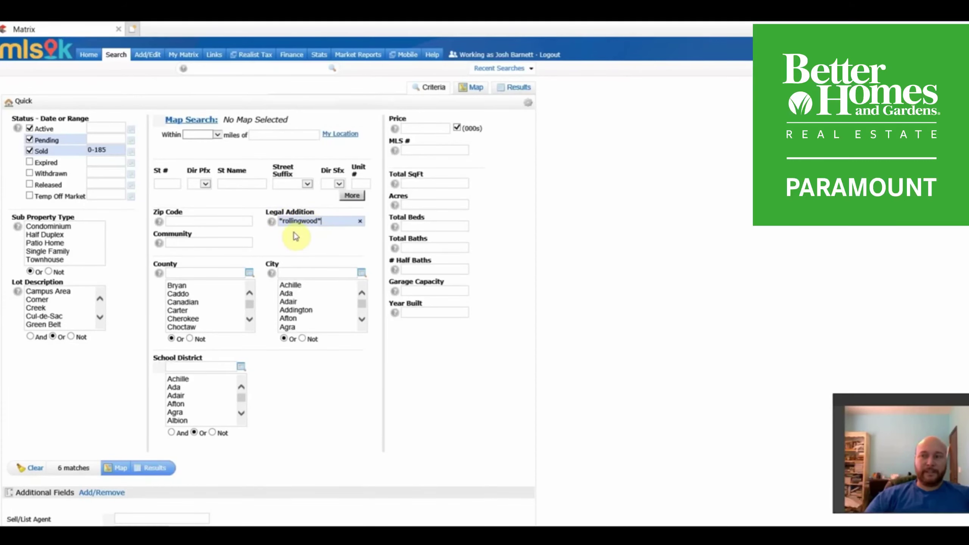
Add 1500-2150 sq ft, 3+ beds, 2+ baths, 2+ garage criteria and show results.
click(413, 183)
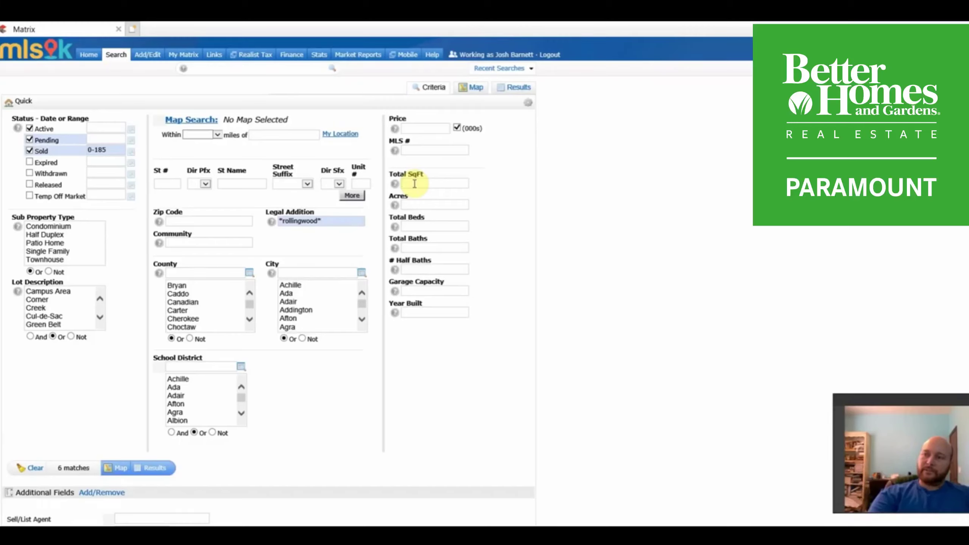
text(1500-2150)
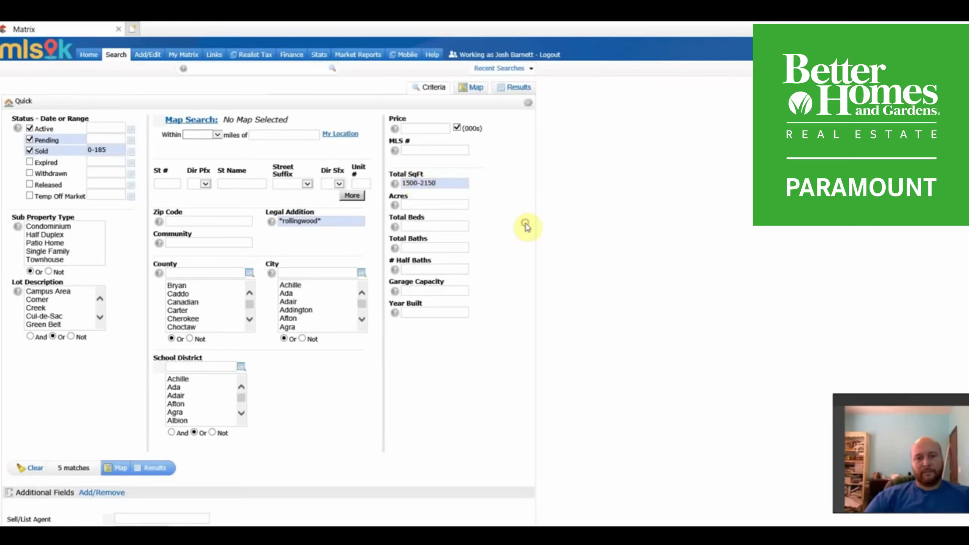
click(442, 230)
text(3+)
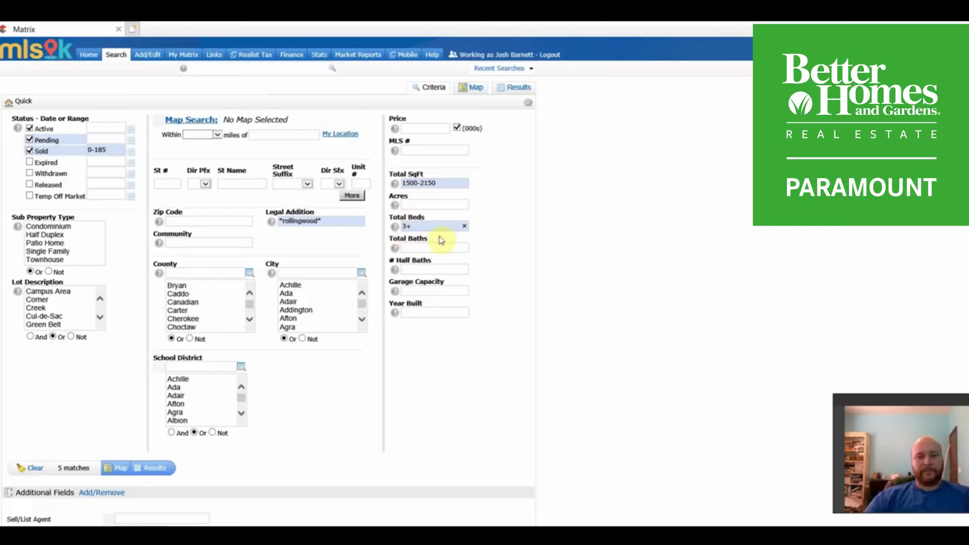
text(2+)
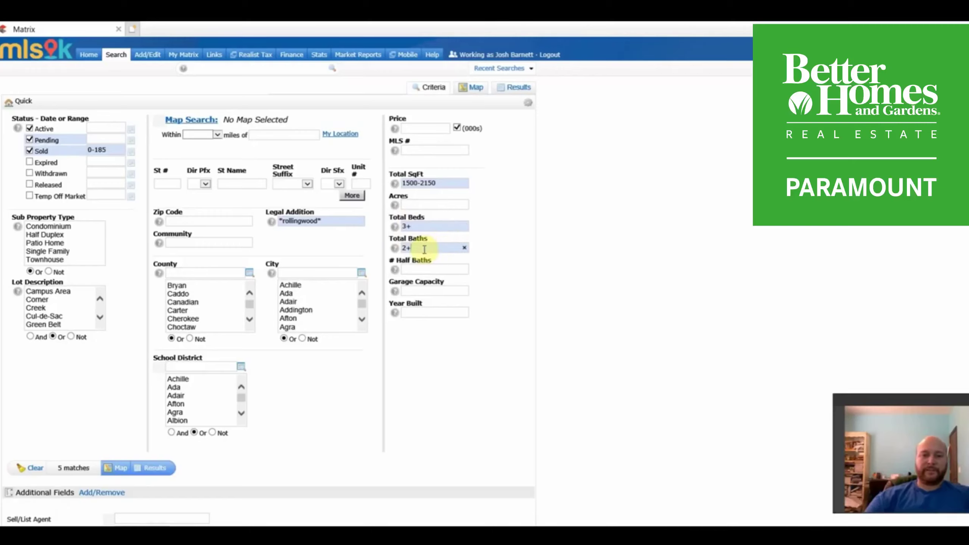
text(2+)
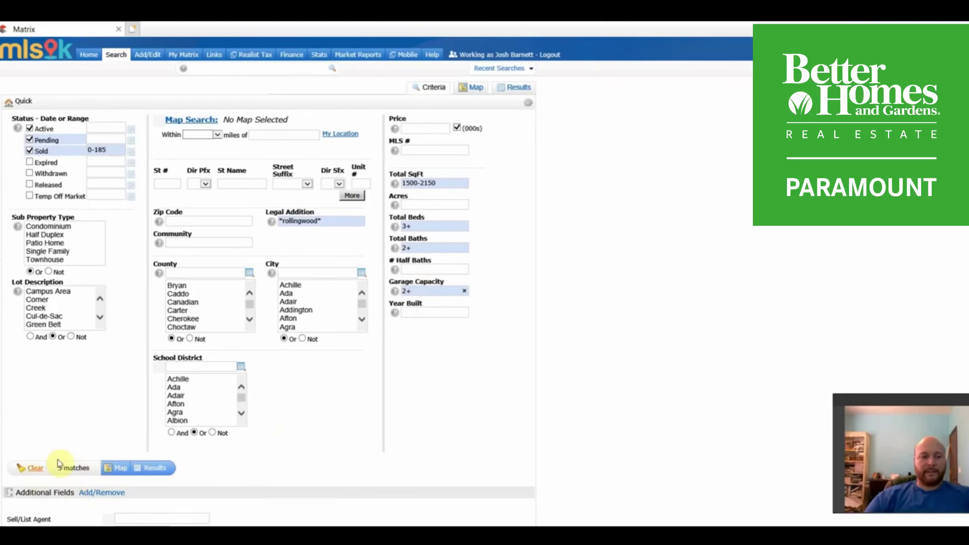
click(164, 469)
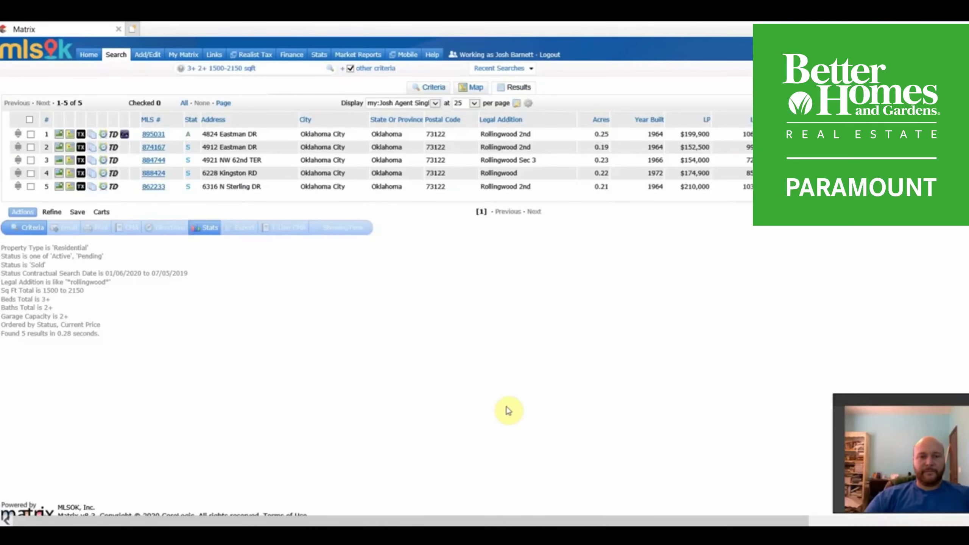
View the five matching homes' pins on the Map tab.
click(475, 90)
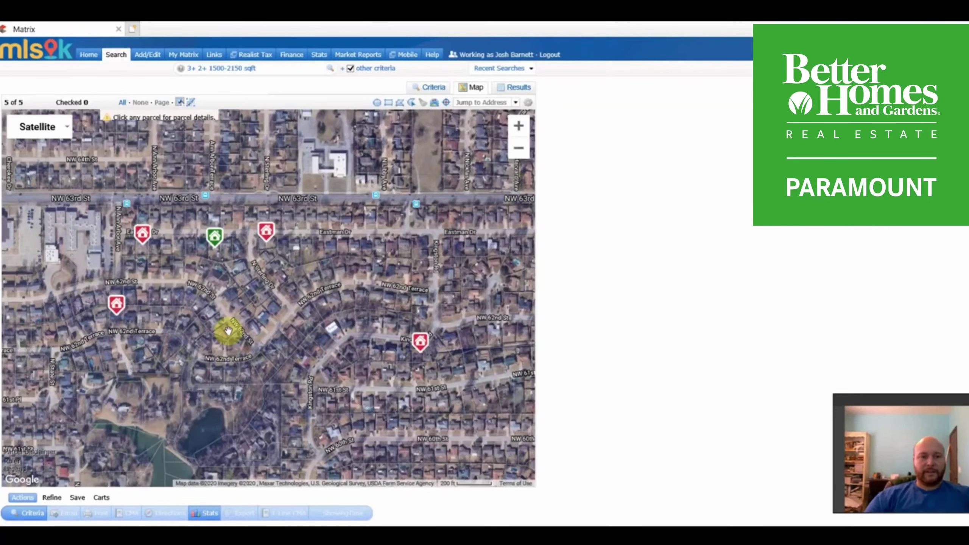
mouse_move(144, 237)
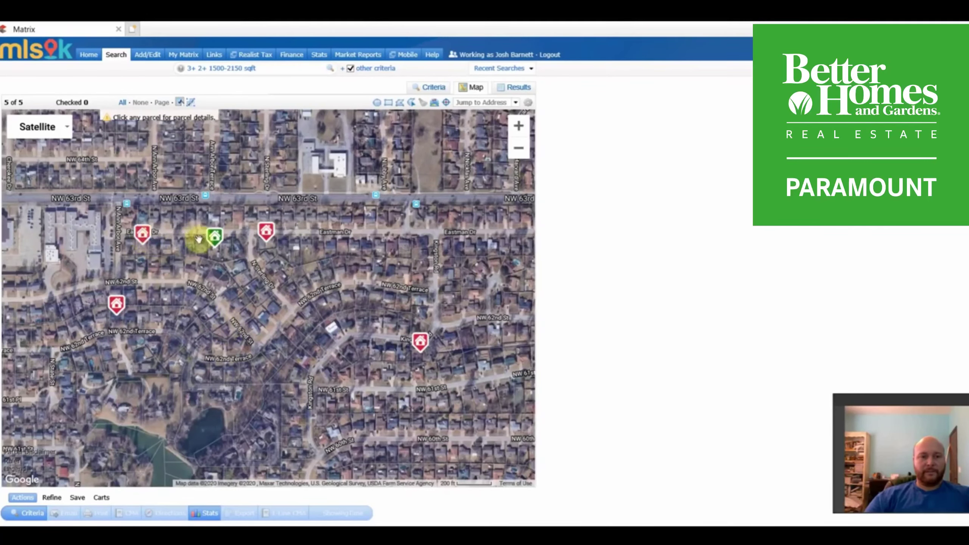
mouse_move(219, 248)
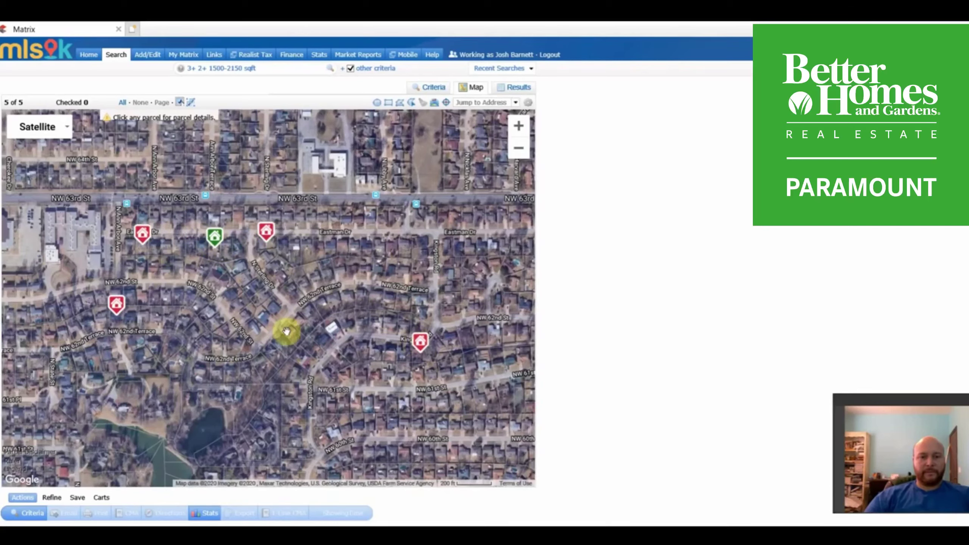
mouse_move(124, 315)
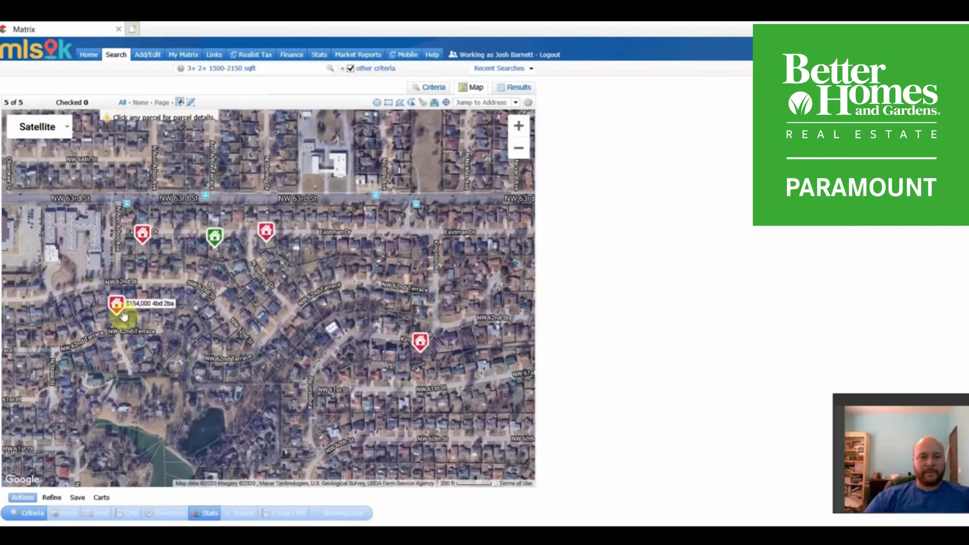
Select all five listings in Results and generate a 1-Line CMA report.
click(518, 87)
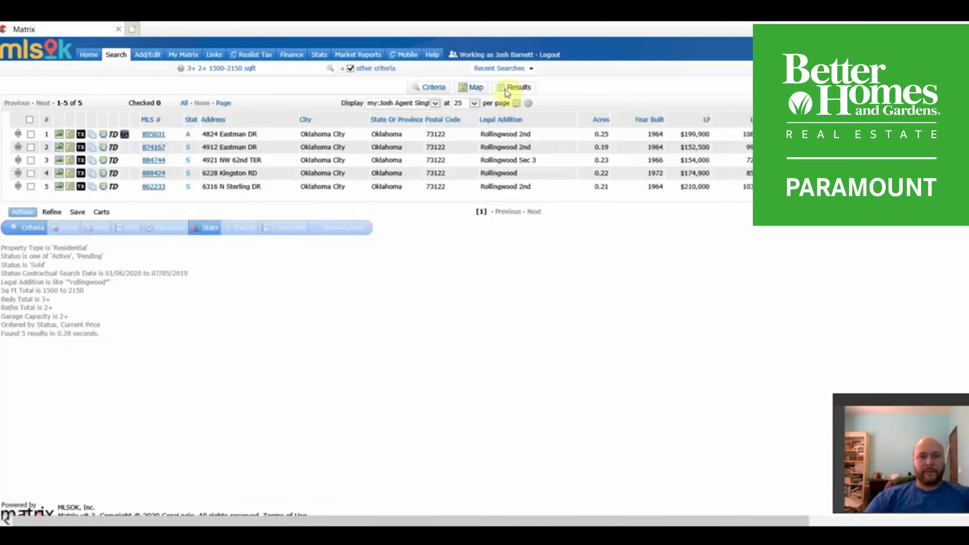
click(30, 121)
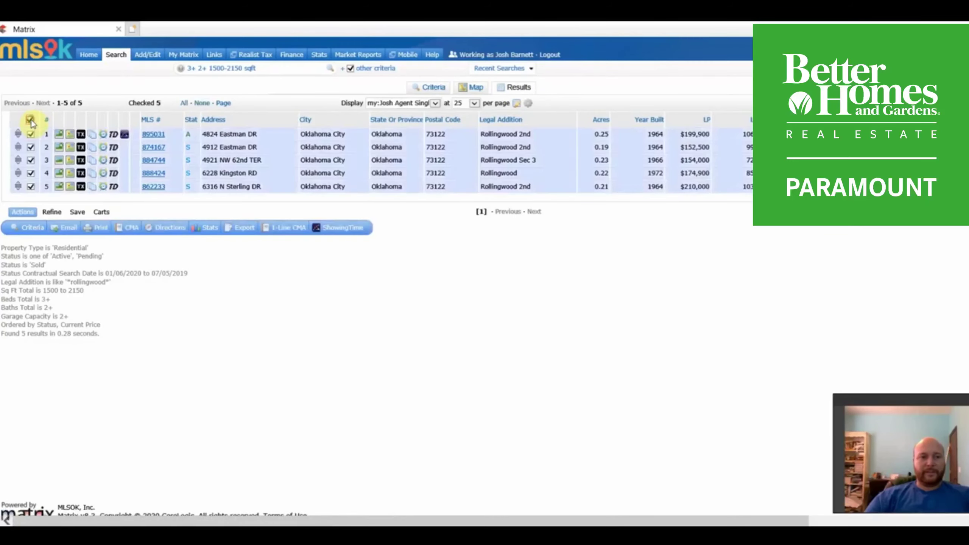
click(287, 228)
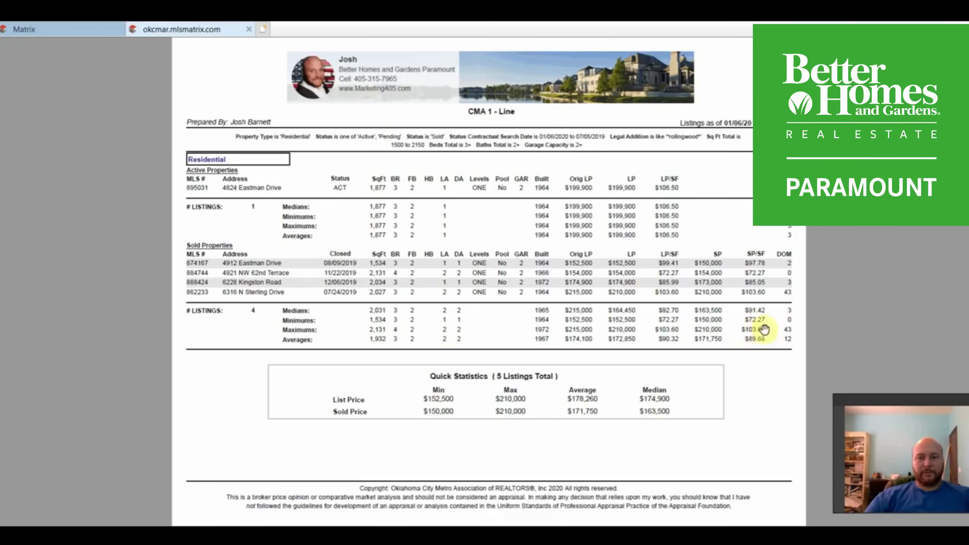
Highlight the CMA's SP/SF summary values and place Calculator over the report.
drag(766, 328, 748, 329)
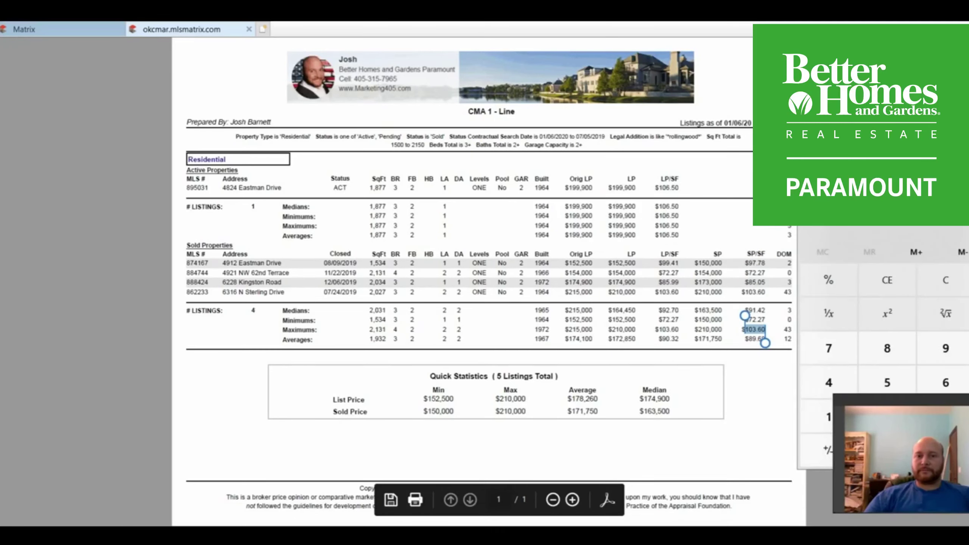
drag(871, 145, 231, 112)
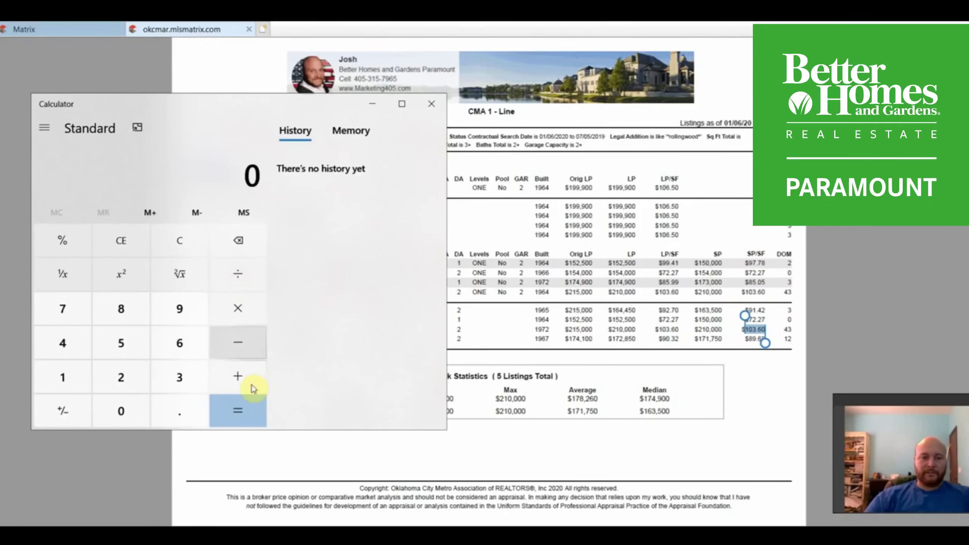
Multiply 97.78 by 1821 in Calculator, giving 178,057.38.
click(140, 241)
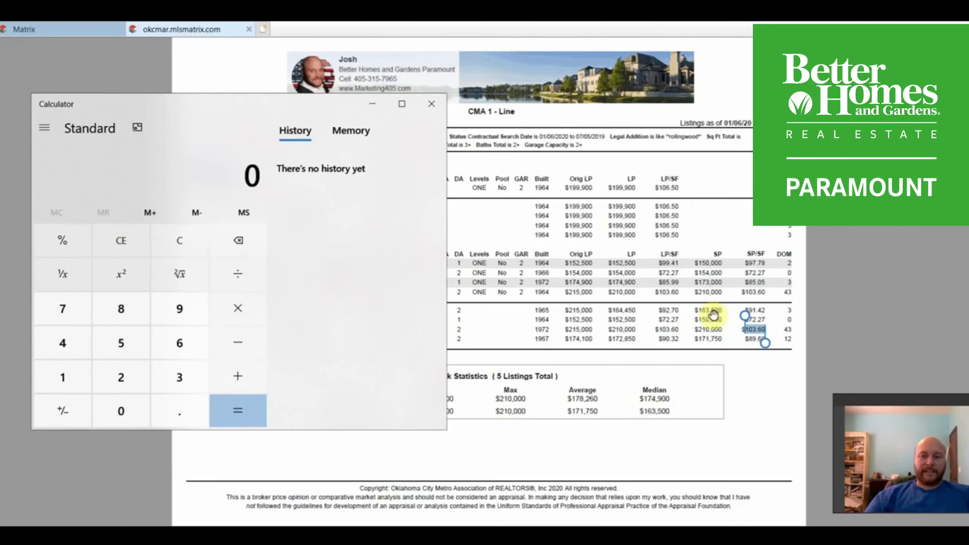
click(141, 246)
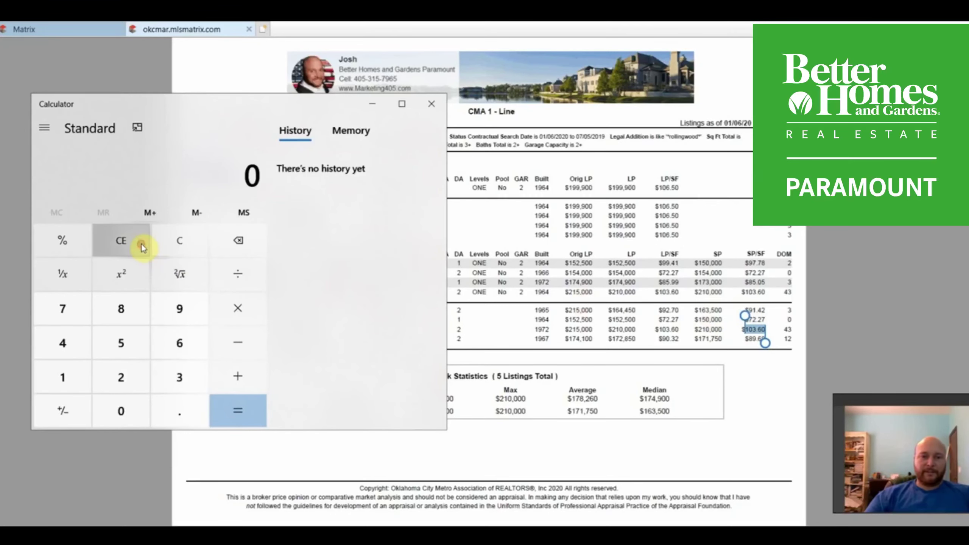
click(181, 312)
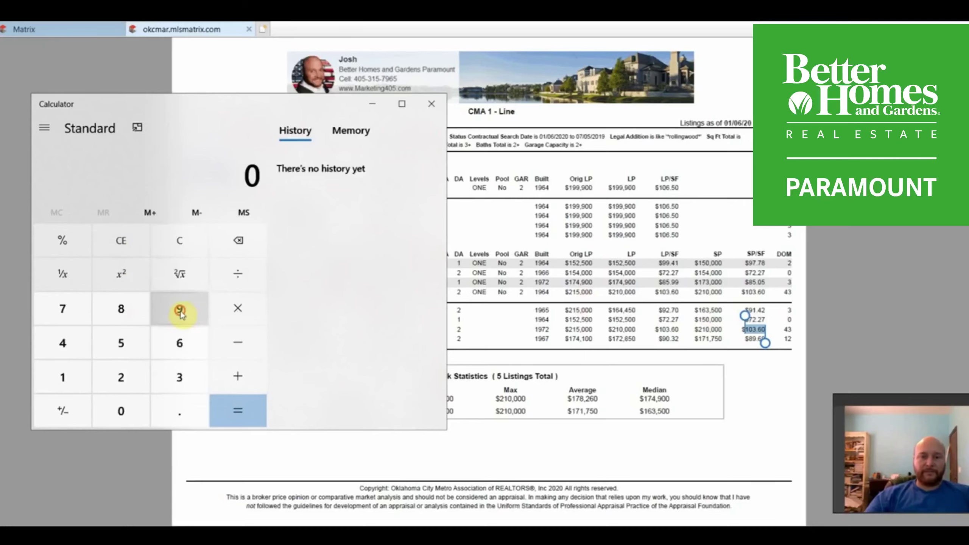
click(62, 311)
click(172, 422)
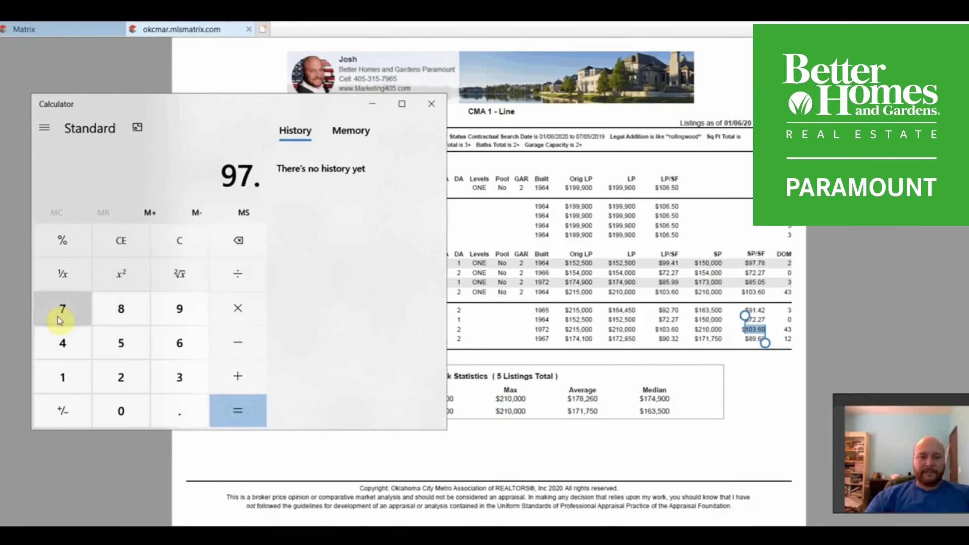
click(61, 312)
click(124, 317)
click(238, 316)
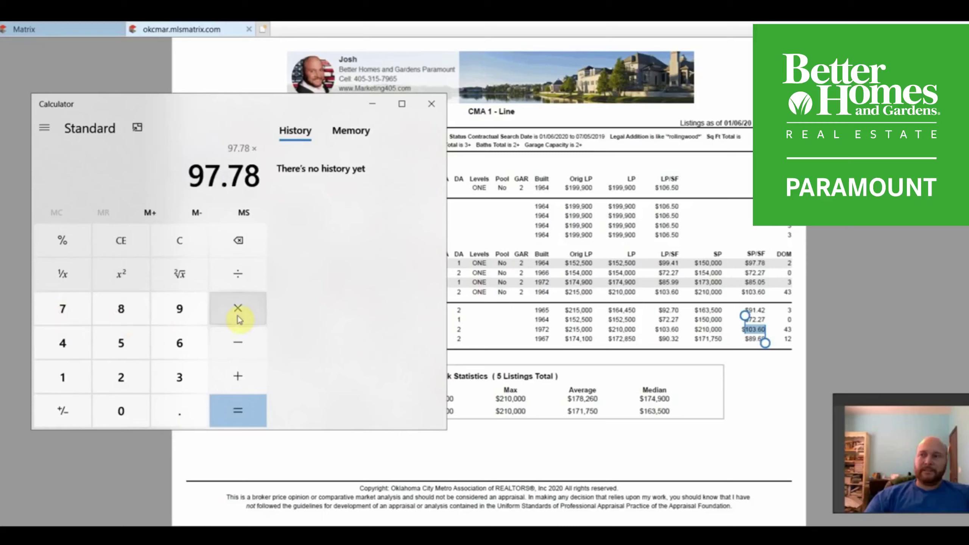
text(1821)
key(Return)
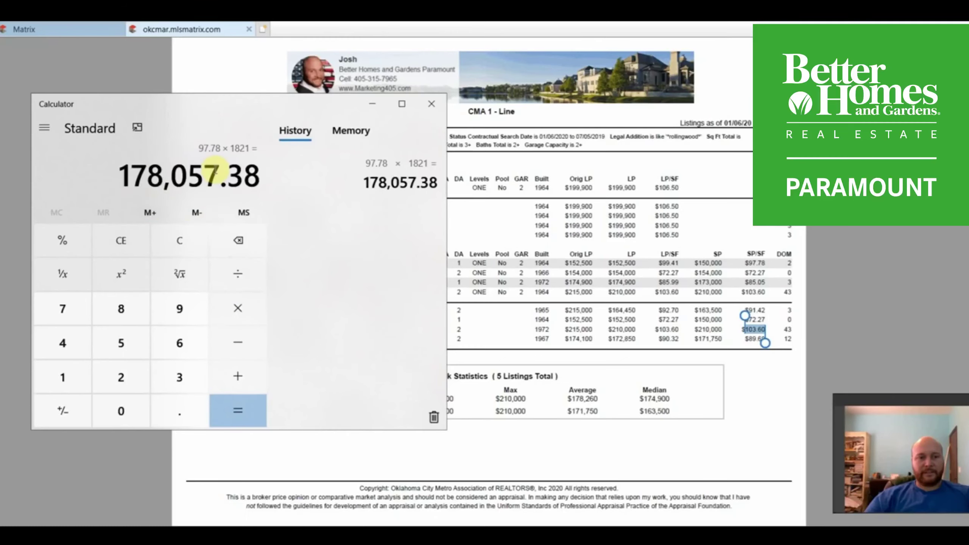
Multiply 103.6 by 1821 for 188,655.6 and bring the CMA report forward.
click(123, 247)
click(65, 377)
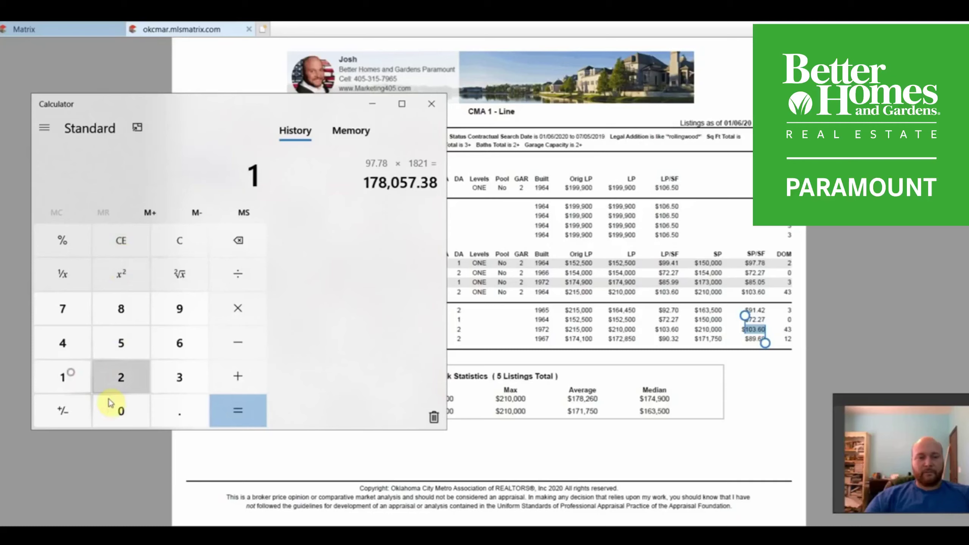
click(118, 410)
click(179, 378)
click(185, 420)
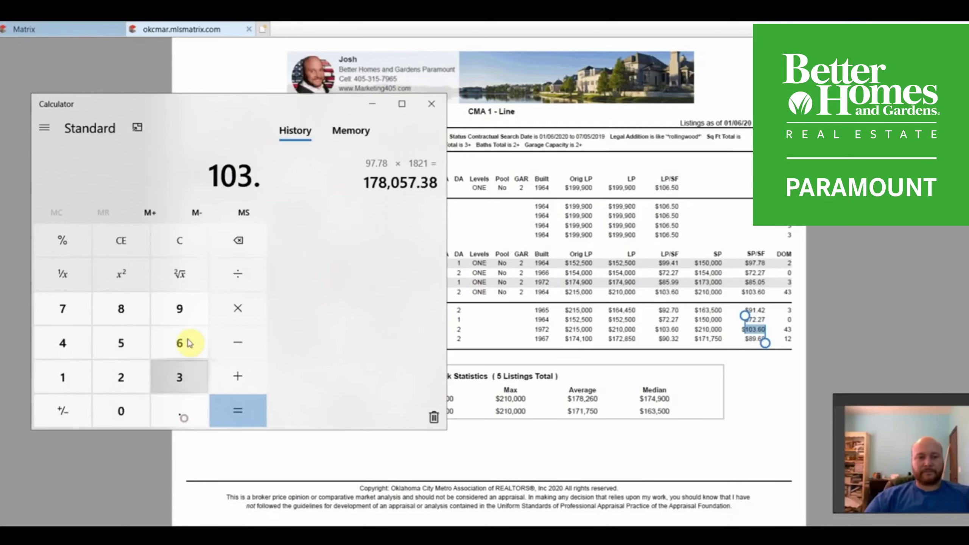
click(181, 343)
click(128, 408)
click(242, 317)
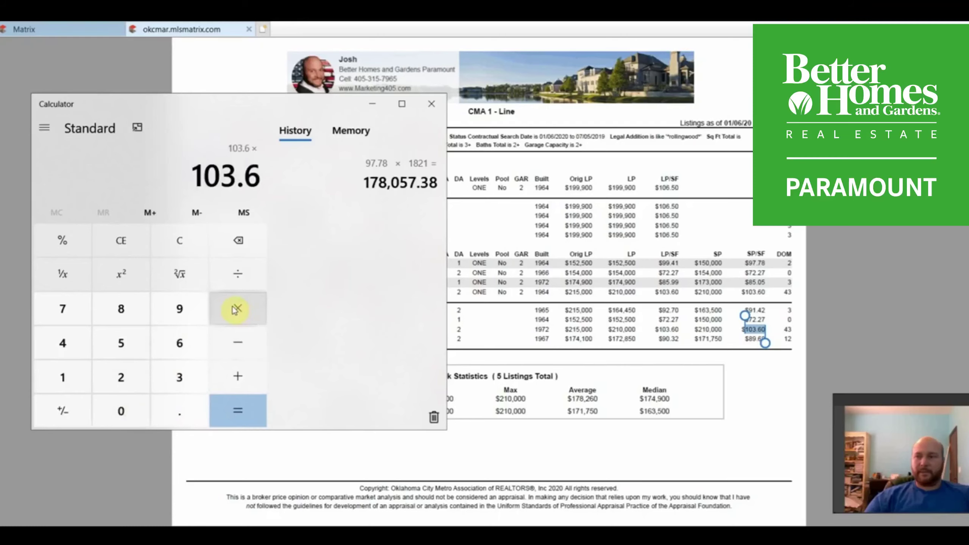
text(1821)
key(Return)
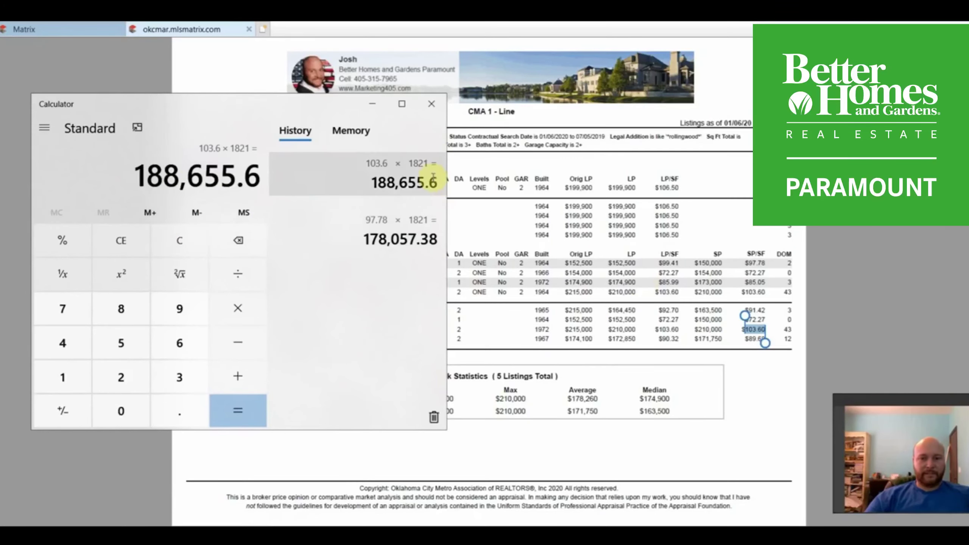
click(517, 333)
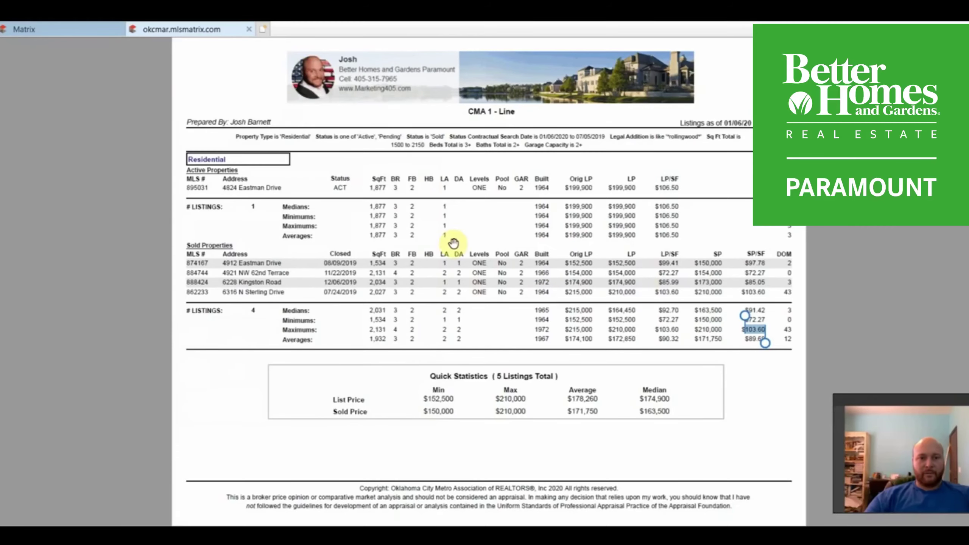
Start a Seller's Estimated Net Proceeds sheet for the agent's own contact.
click(86, 29)
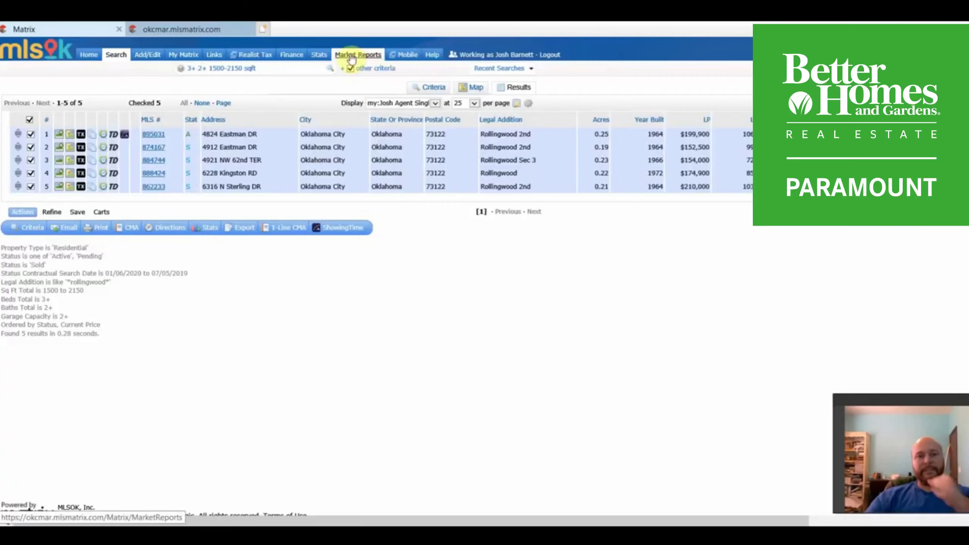
mouse_move(291, 55)
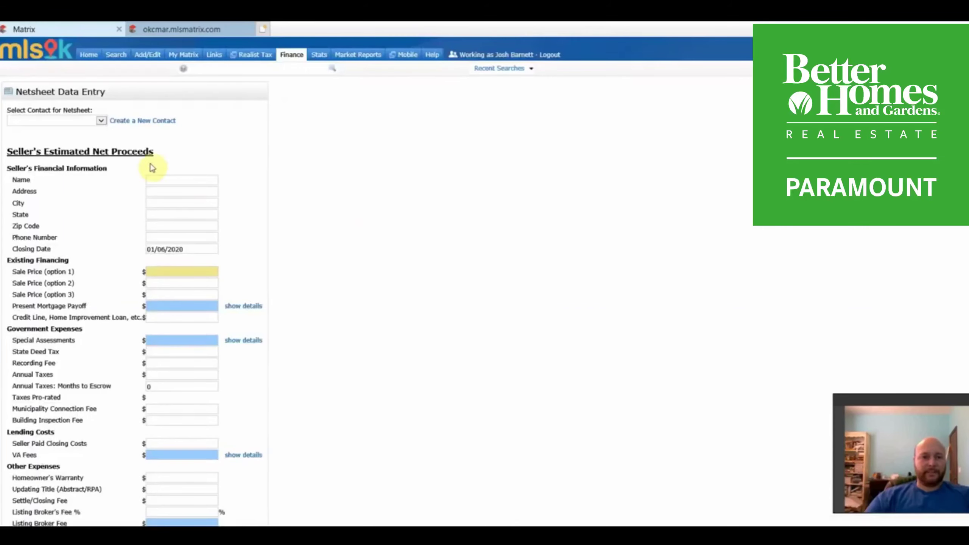
click(72, 121)
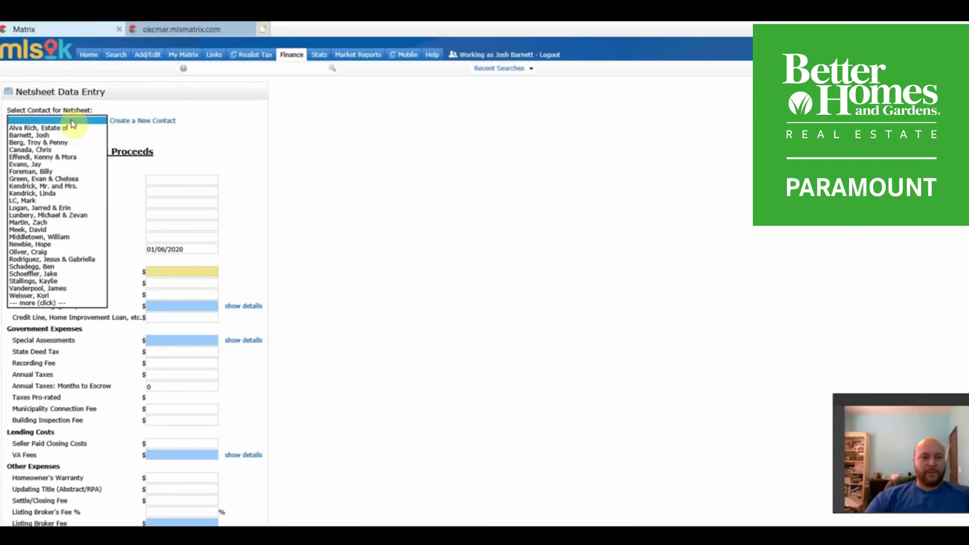
key(Down)
key(Down)
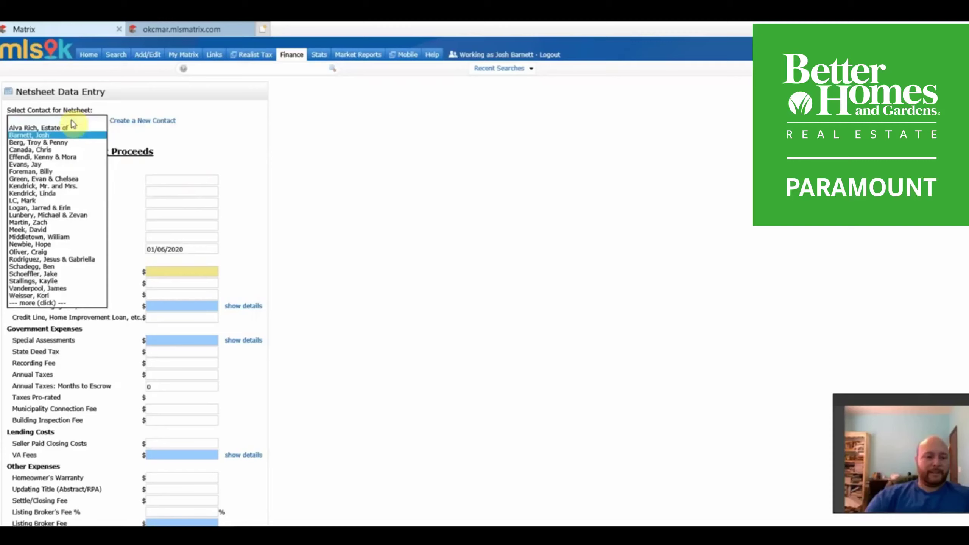
key(Return)
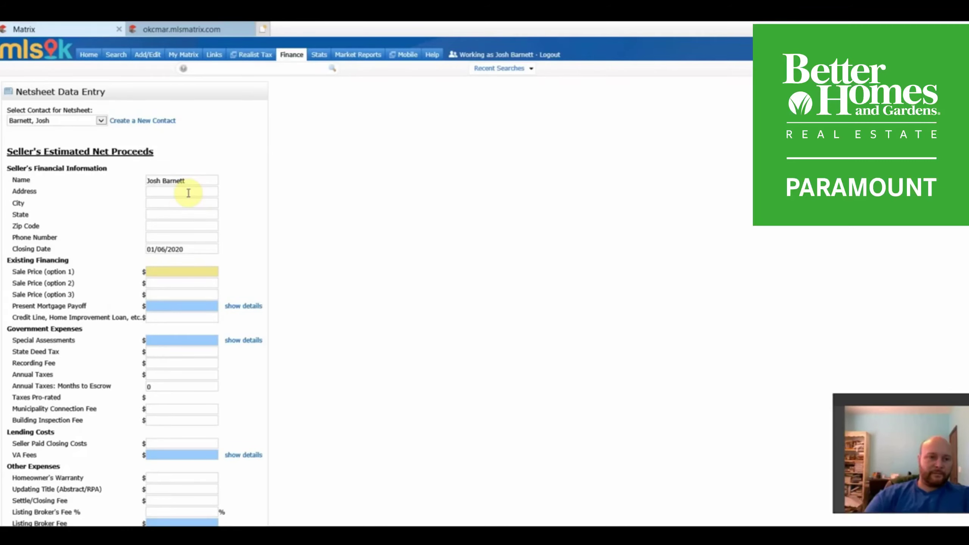
Fill in City, closing date 02/28/2020 and sale prices 190,000, 185,000, 180,000.
click(174, 204)
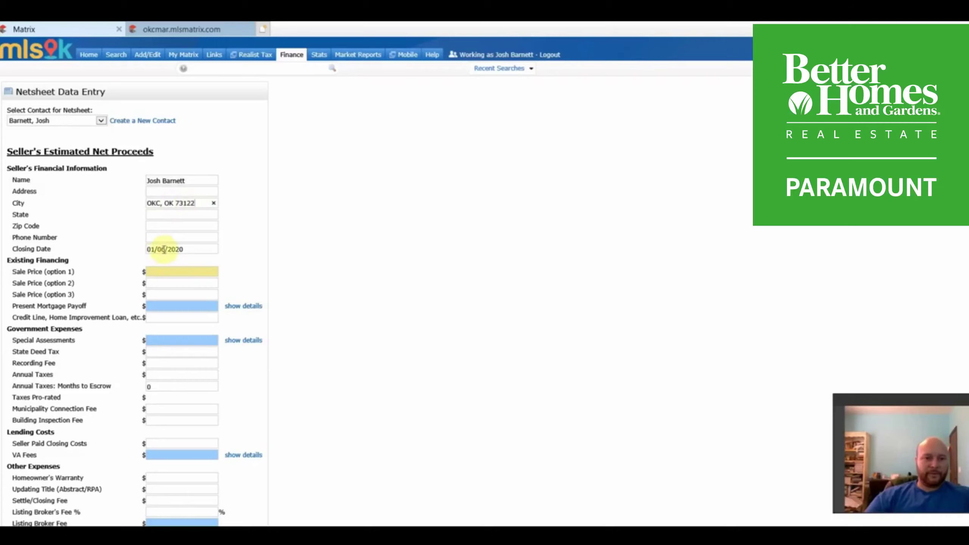
triple_click(184, 249)
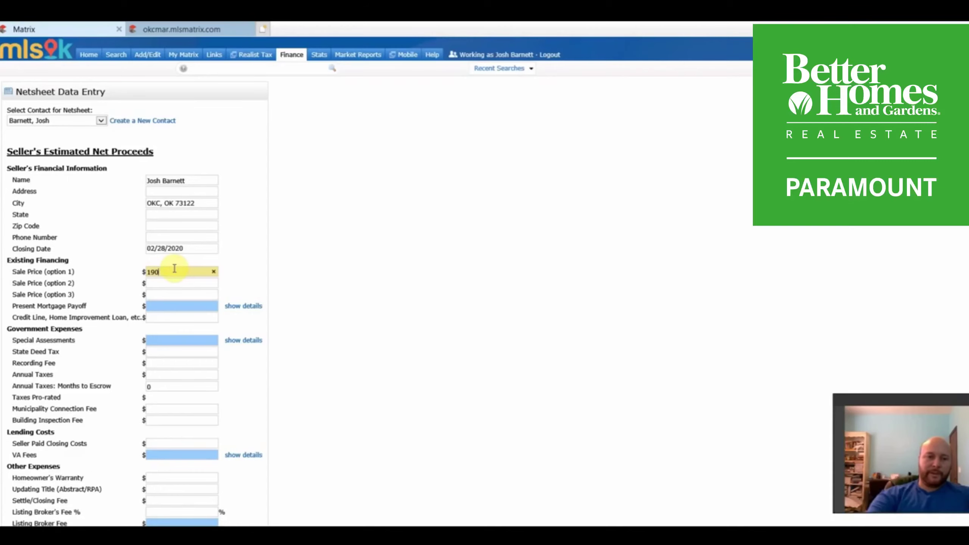
click(172, 281)
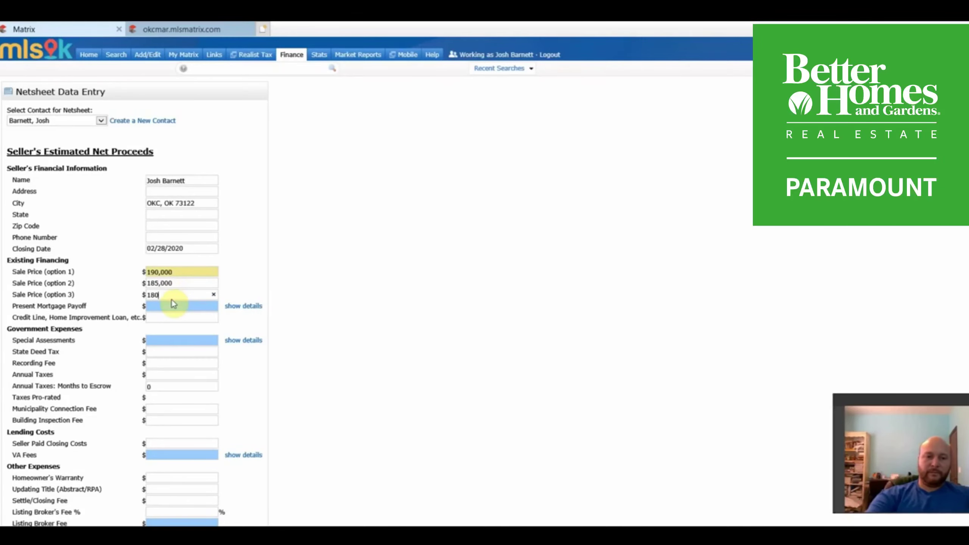
click(172, 298)
text(180,000)
click(241, 347)
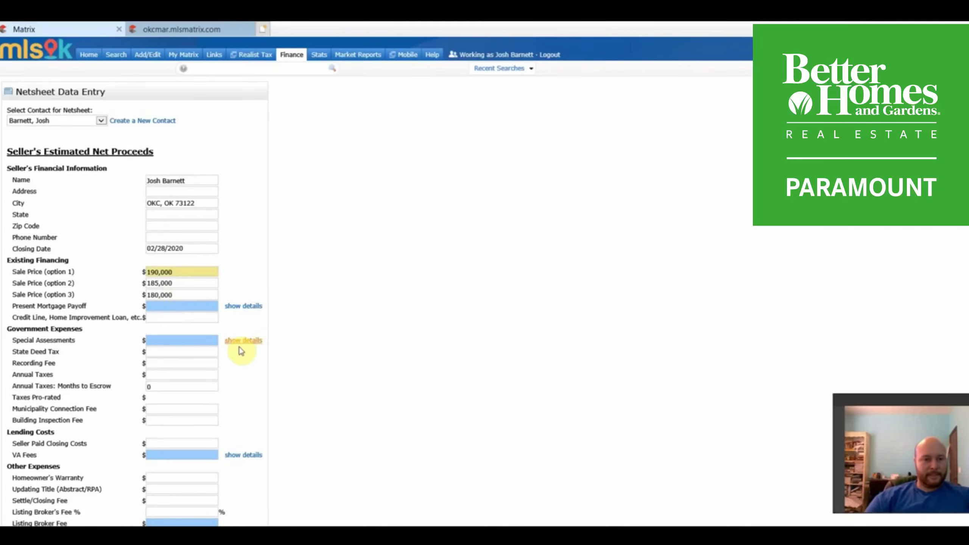
scroll(237, 347, down, 2)
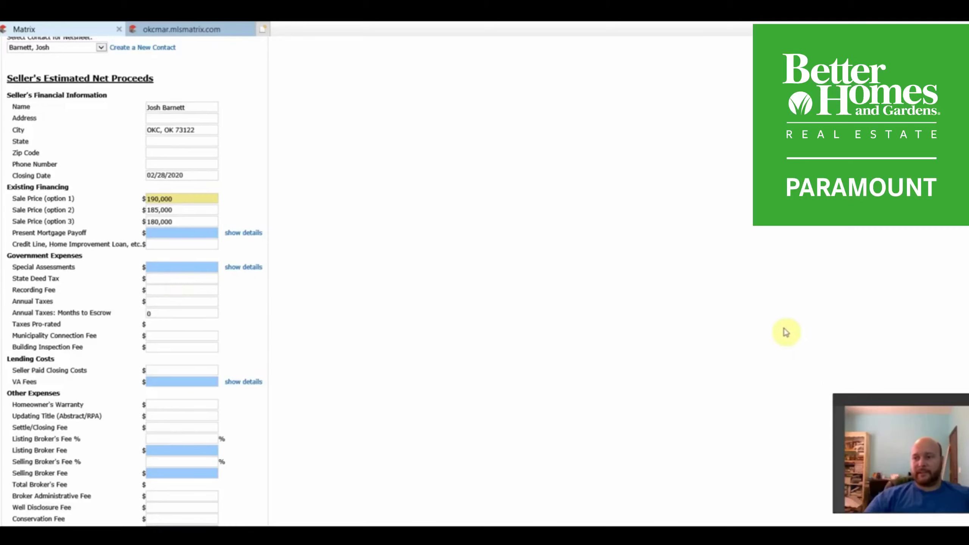
scroll(727, 331, up, 3)
scroll(694, 332, down, 3)
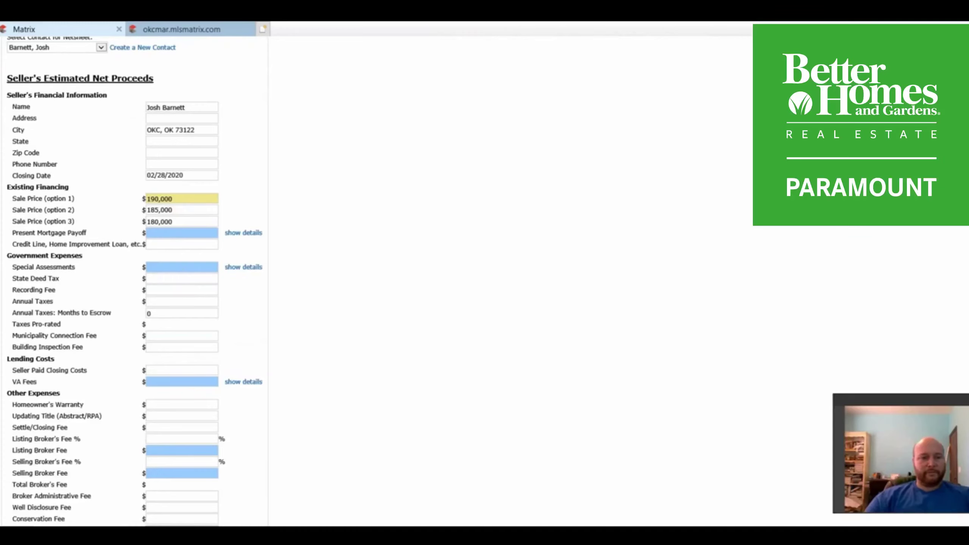
key(XF86Calculator)
Place Calculator beside the form and compute 1750 ÷ 12, then double it.
click(215, 112)
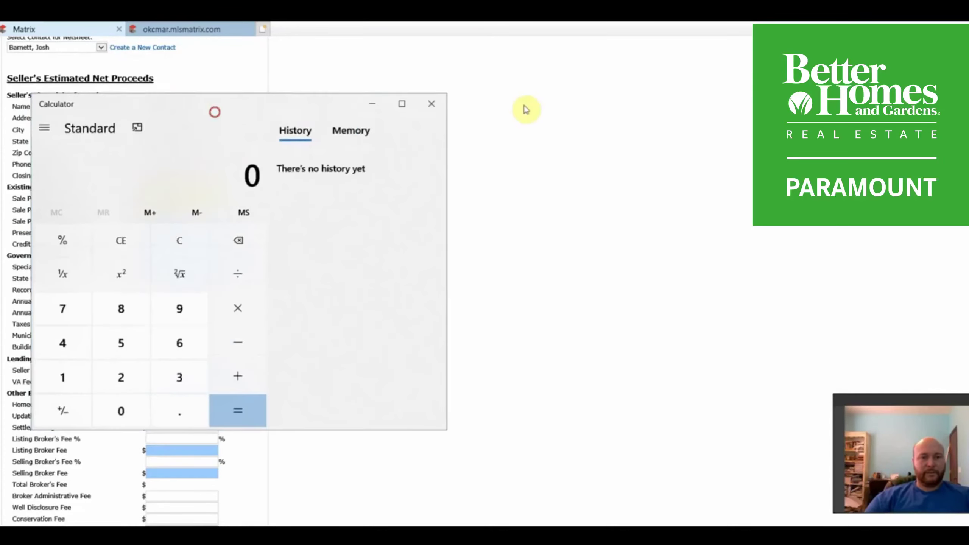
drag(526, 109, 541, 63)
click(457, 192)
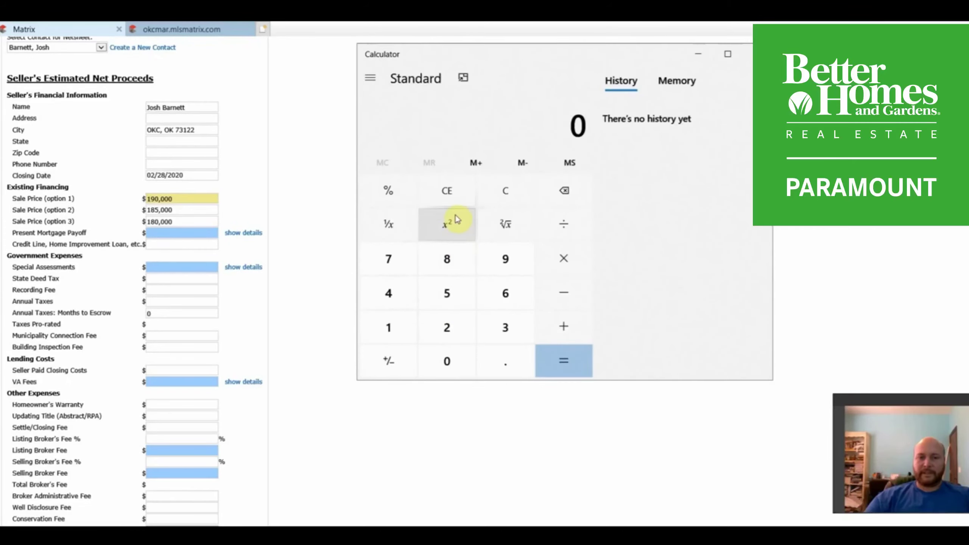
click(455, 190)
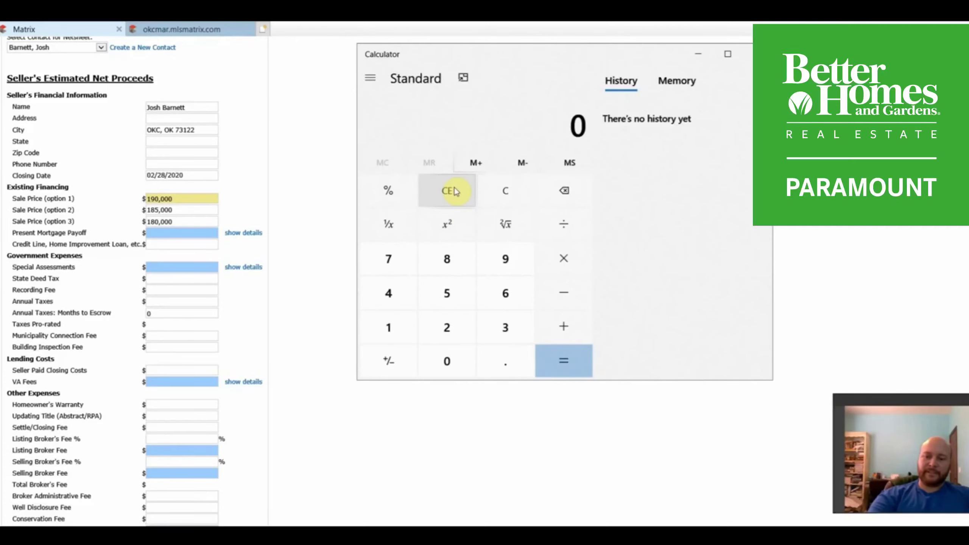
text(165)
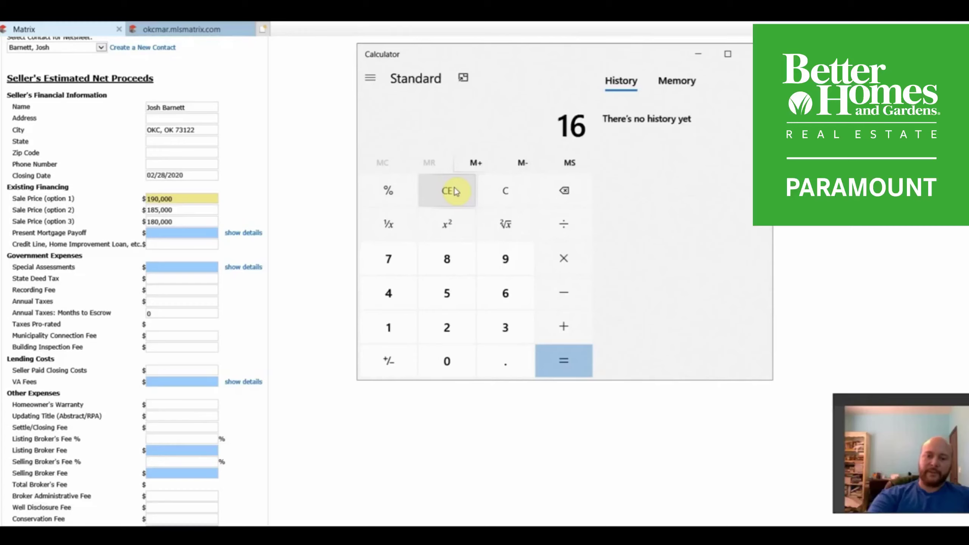
key(BackSpace)
text(5)
key(BackSpace)
text(750 ÷ )
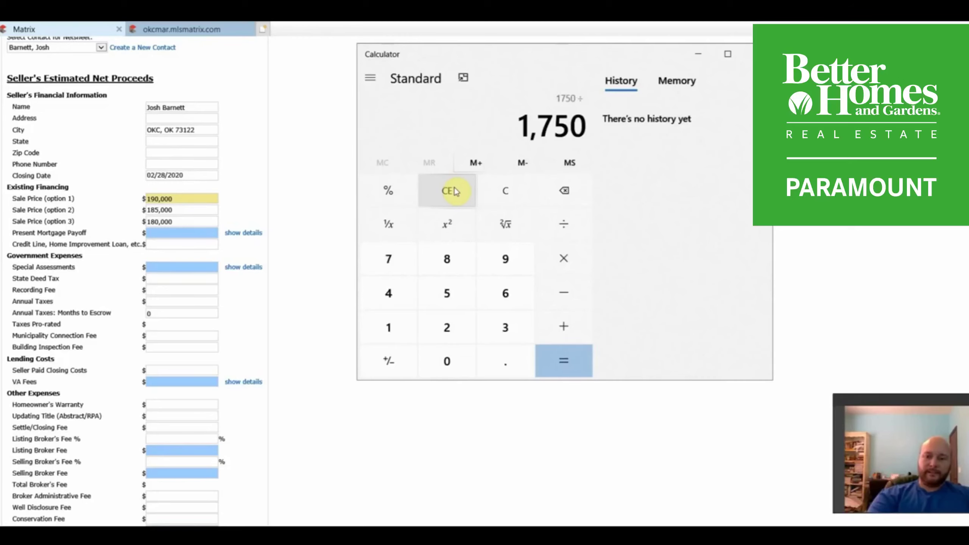
text(12)
key(Return)
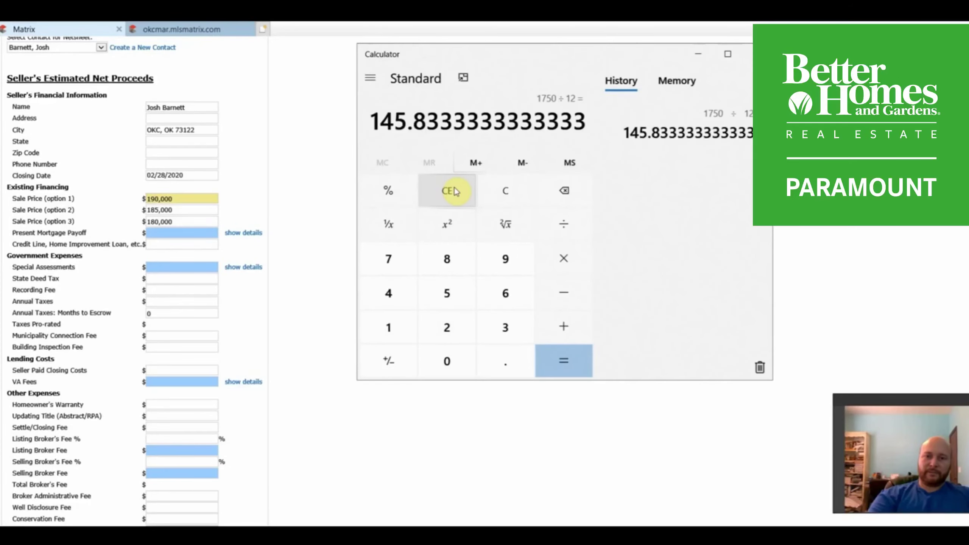
key(asterisk)
text(2)
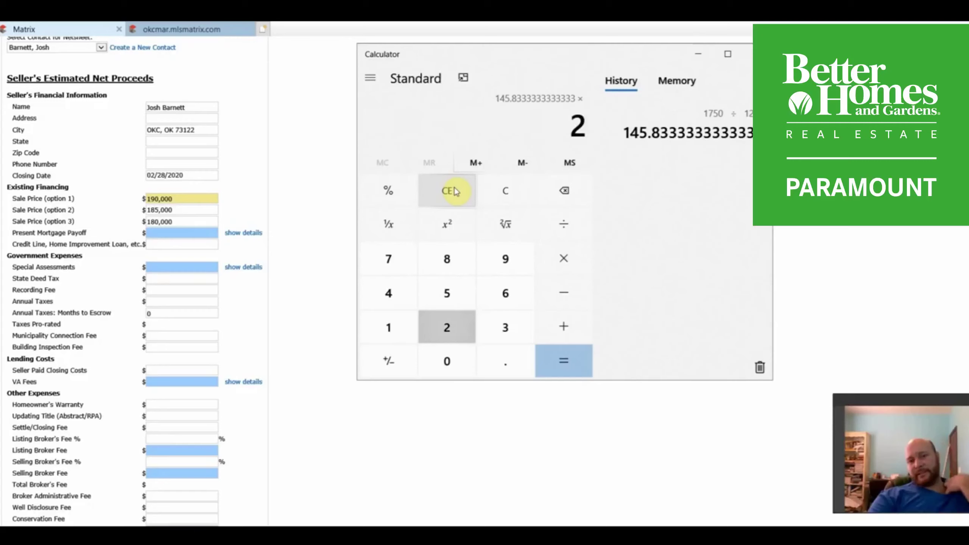
key(Return)
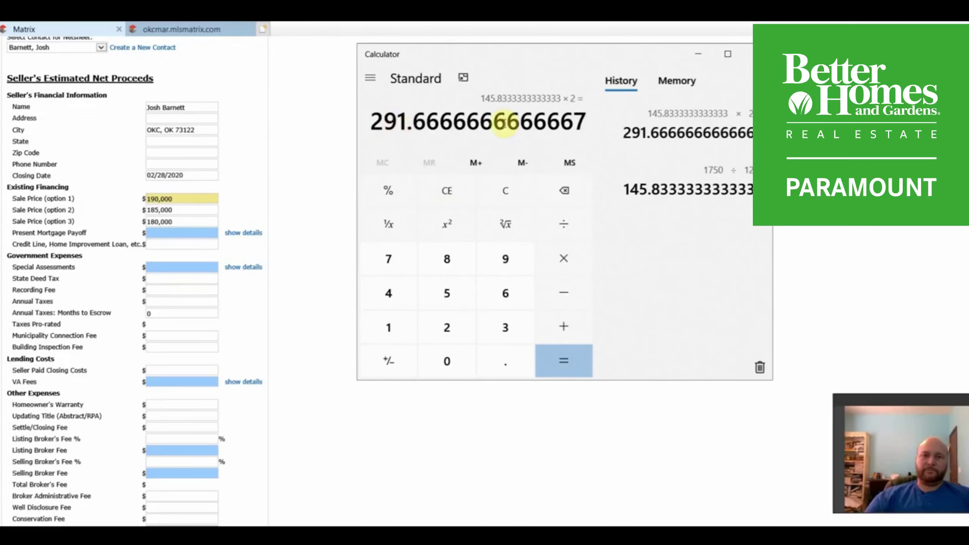
Compute 190 × 1.5 = 285, then add 292 for a total of 577.
click(446, 192)
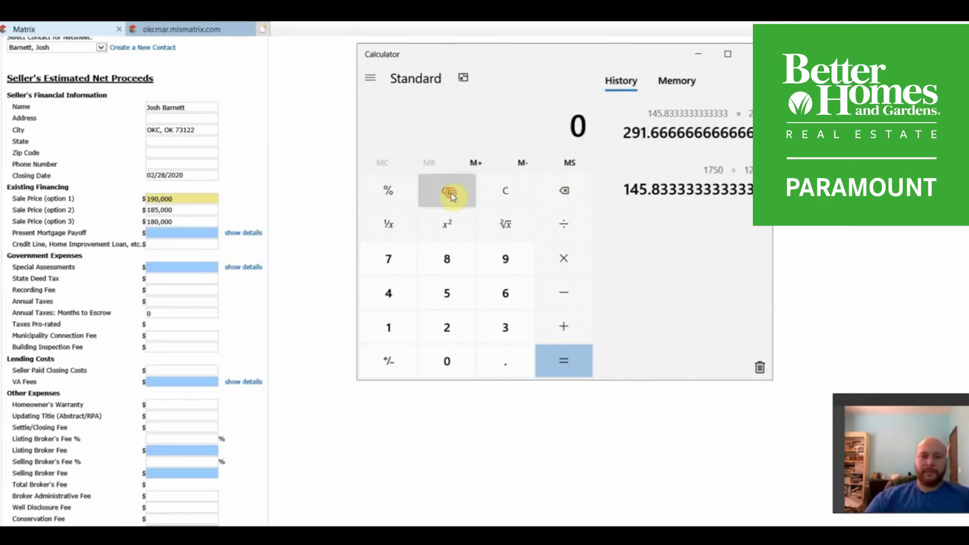
click(389, 326)
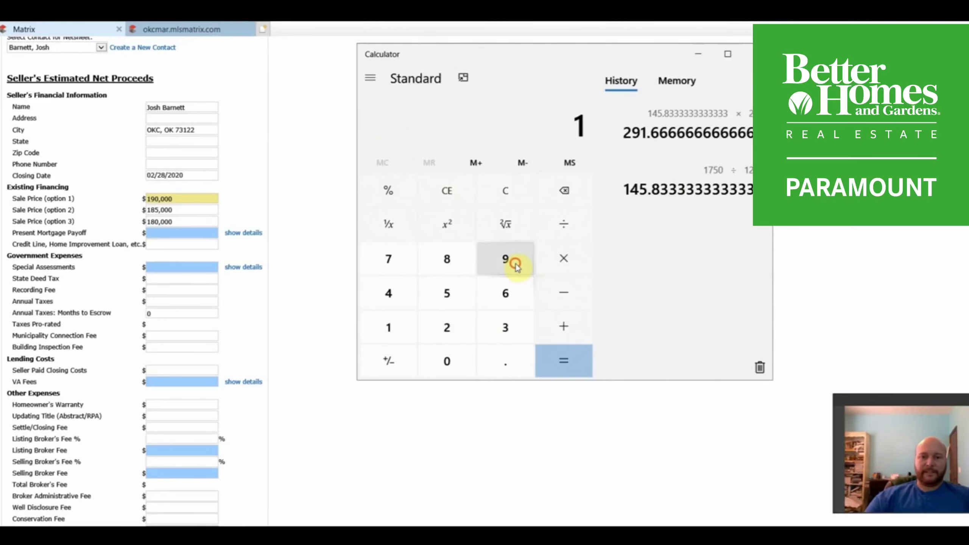
click(504, 260)
click(450, 359)
click(565, 258)
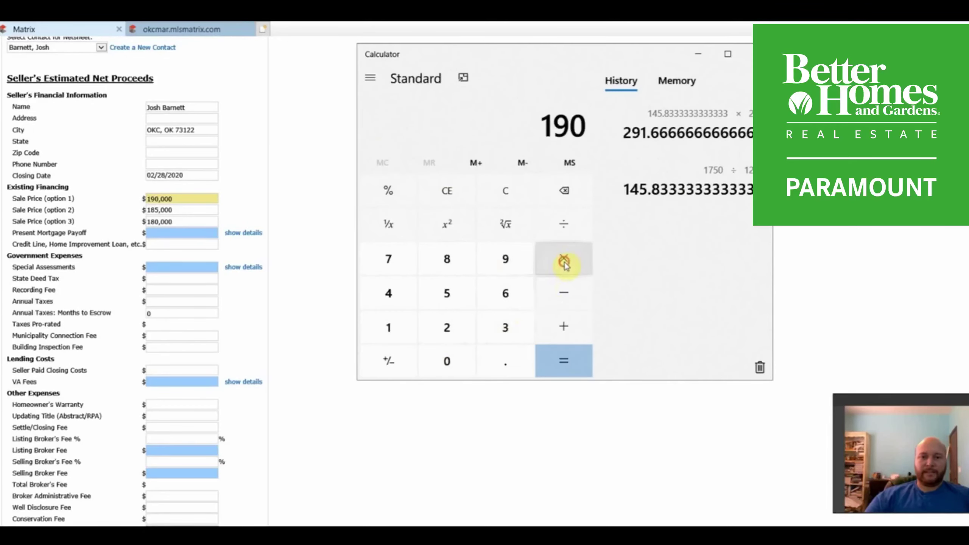
click(413, 334)
click(504, 361)
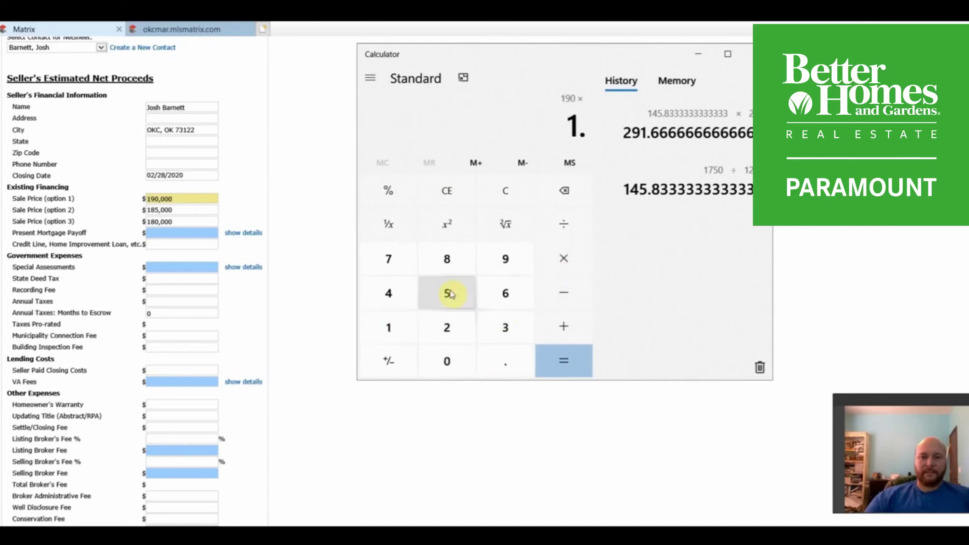
click(448, 294)
click(559, 366)
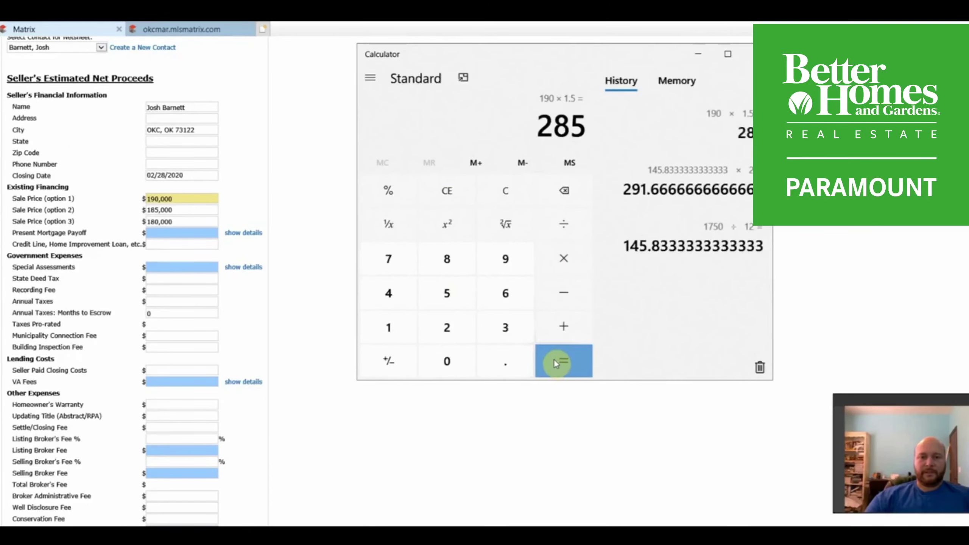
click(563, 330)
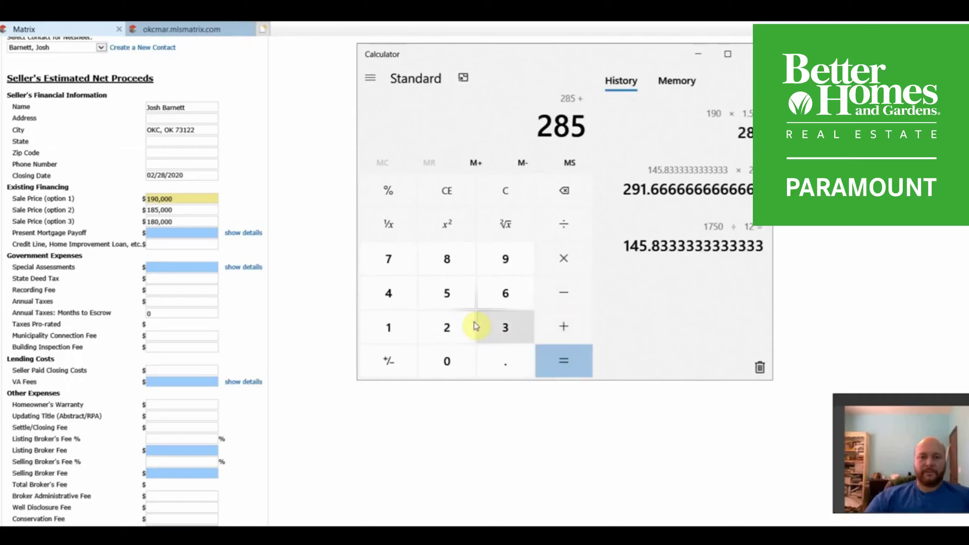
click(460, 325)
click(498, 263)
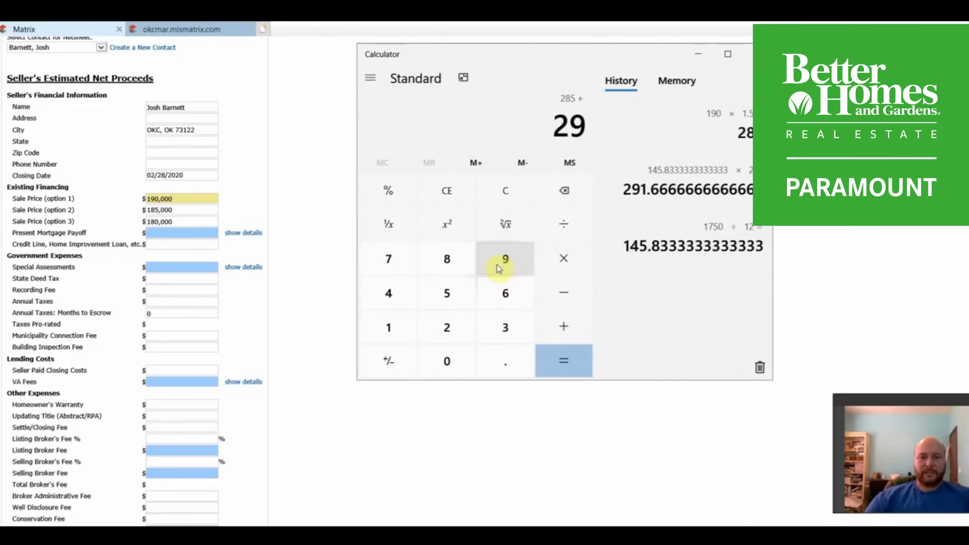
click(451, 327)
click(563, 361)
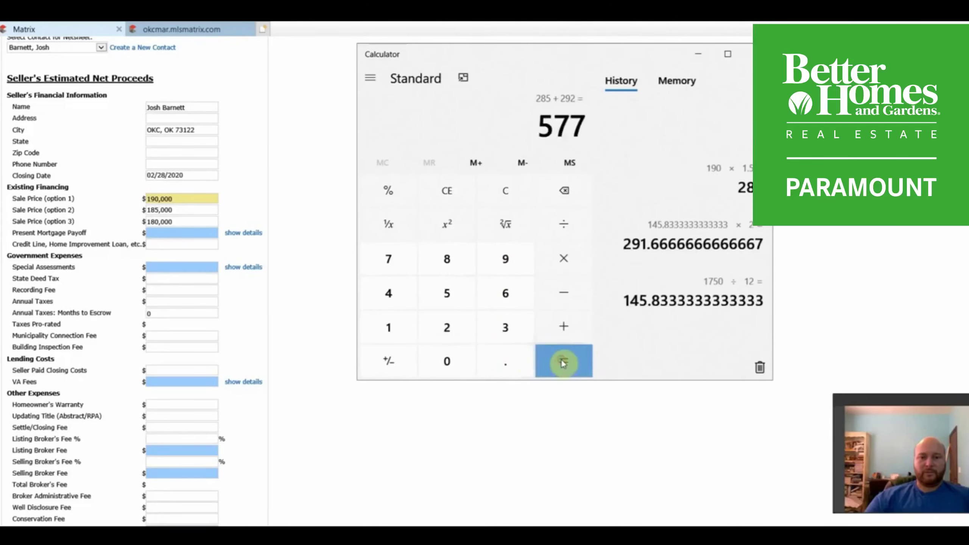
click(167, 279)
Enter a $600 State Deed Tax and a $21 Recording Fee.
text(6000)
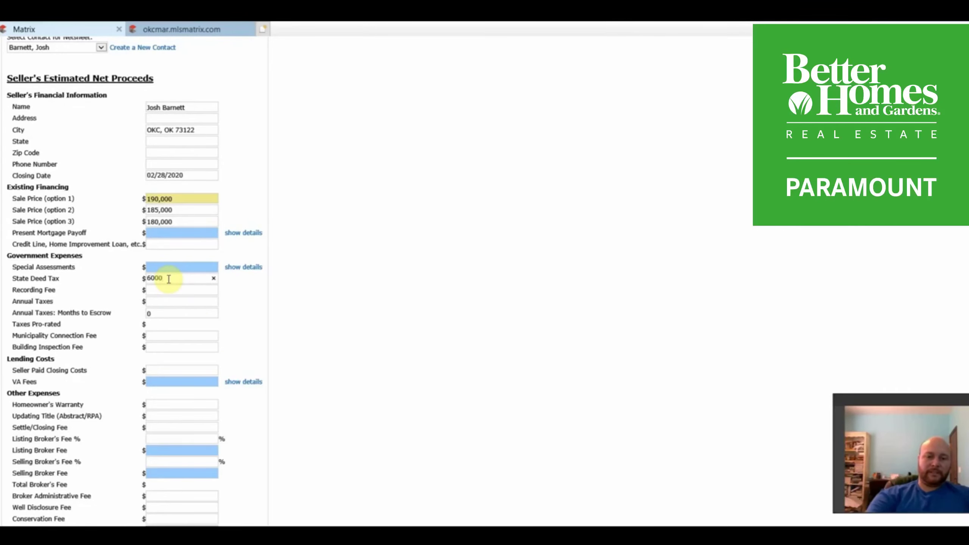
key(BackSpace)
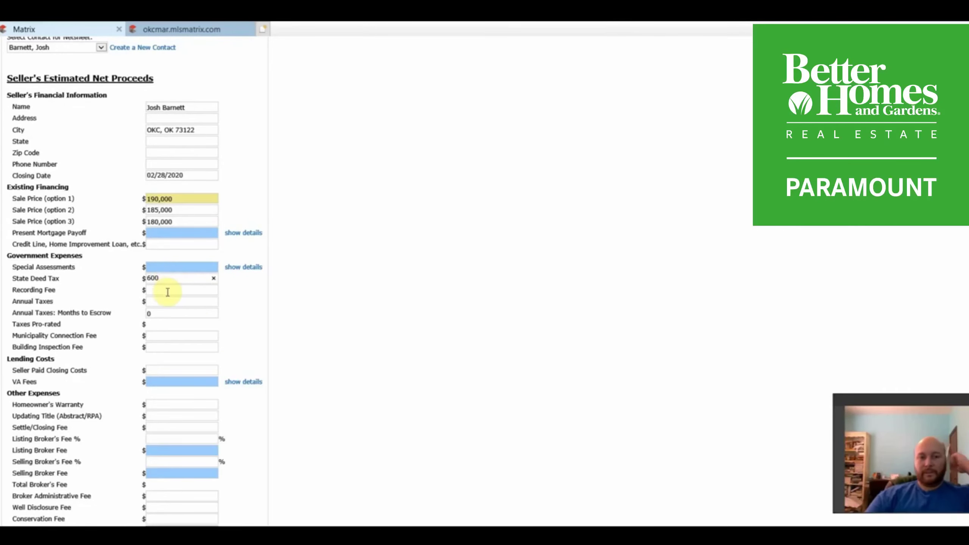
click(165, 292)
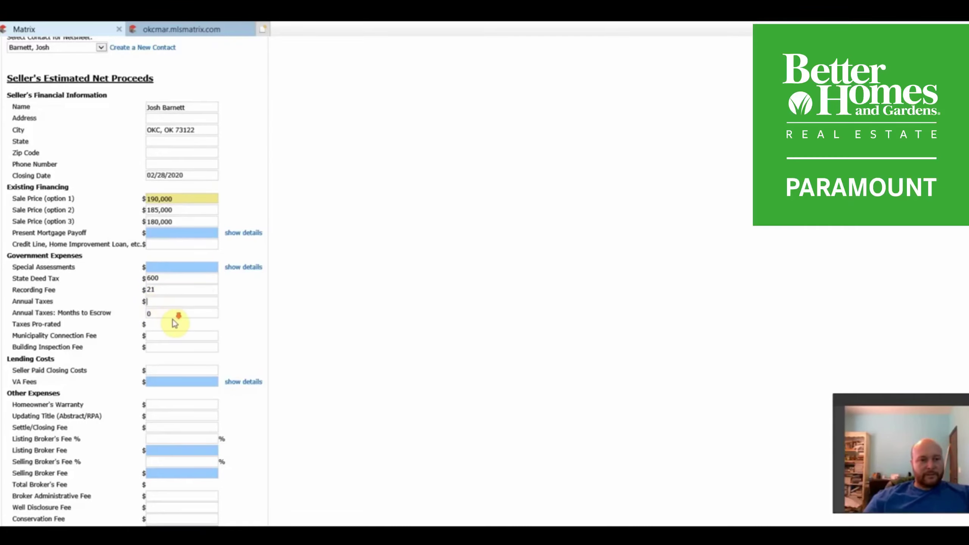
scroll(175, 323, down, 2)
scroll(179, 273, down, 1)
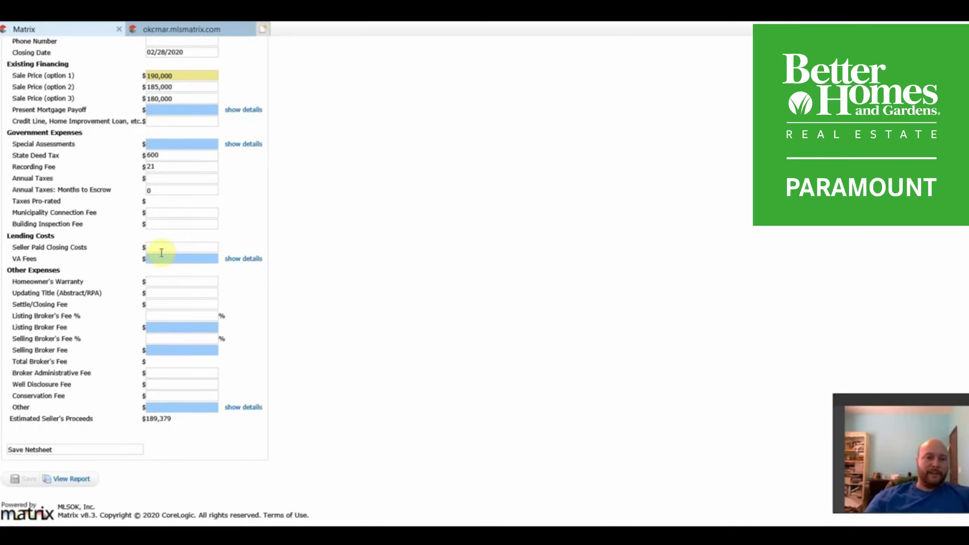
Set Updating Title and Closing Fee to 600 and Listing Broker's Fee to 6%.
click(161, 290)
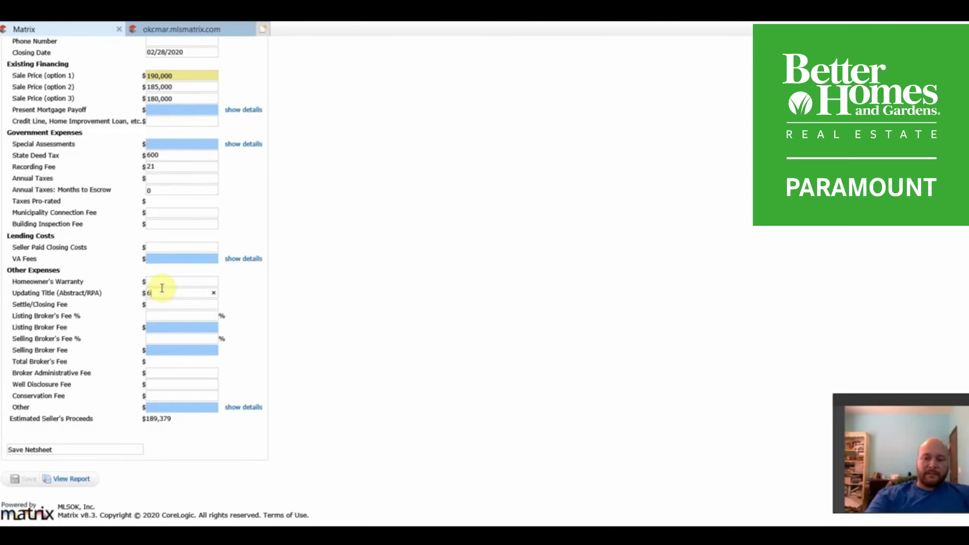
text(600)
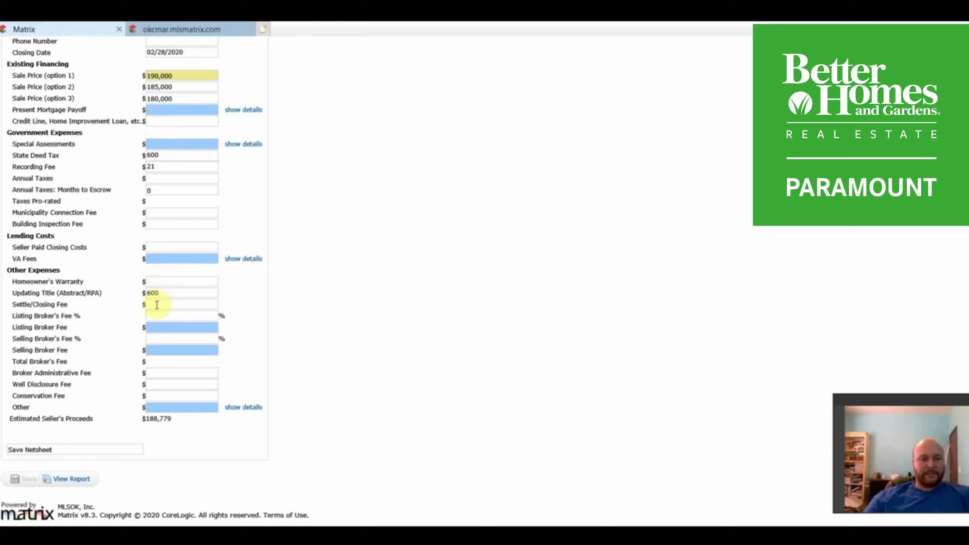
text(6)
click(155, 319)
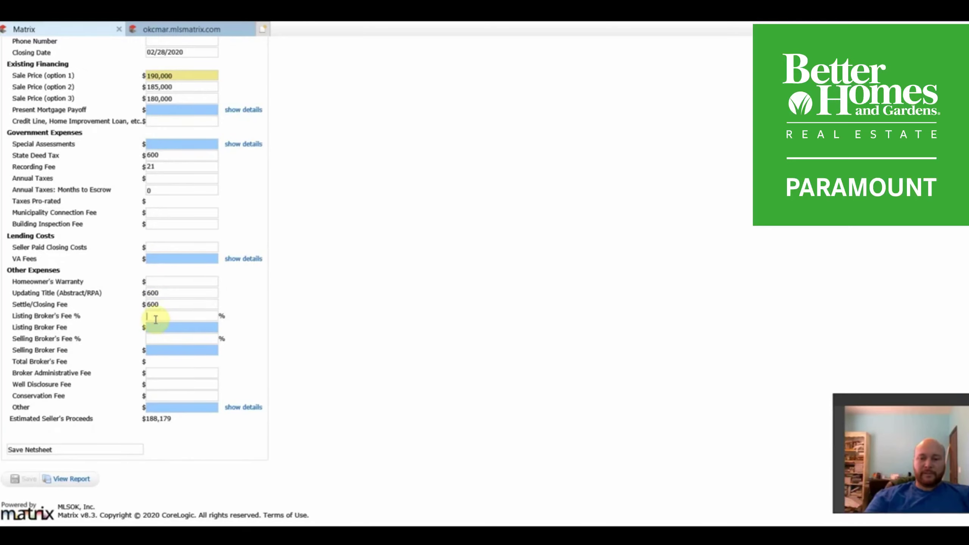
text(6)
click(164, 339)
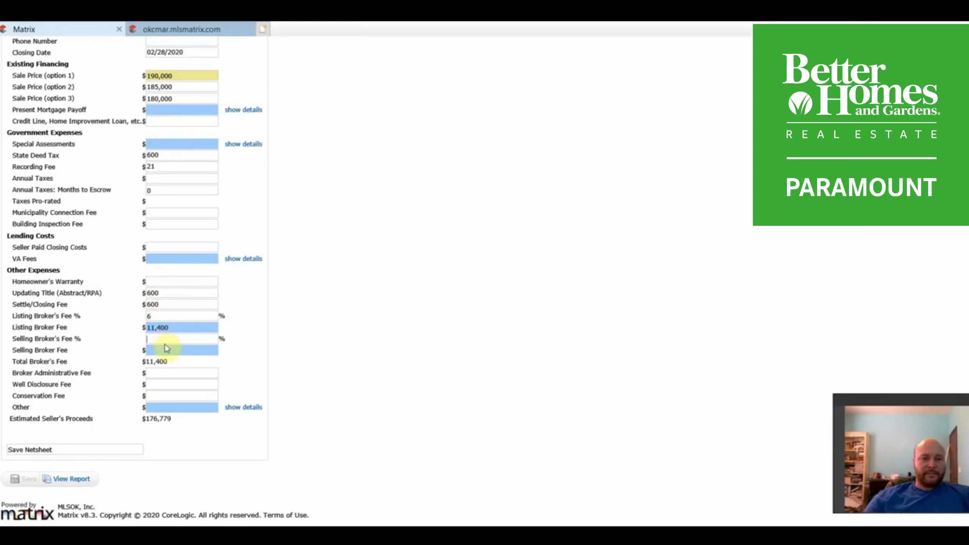
Add an Overnight item of $85 under Other expenses.
click(229, 410)
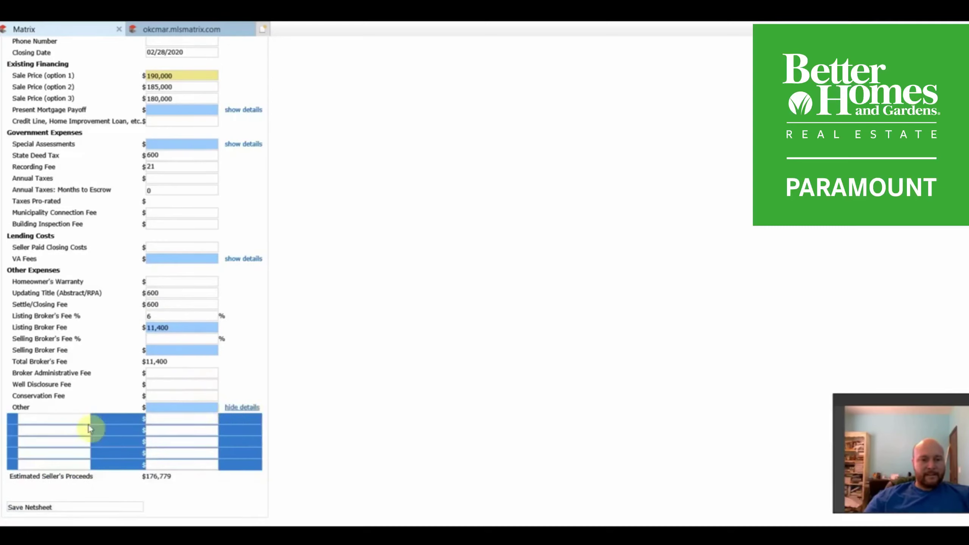
click(65, 420)
text(O)
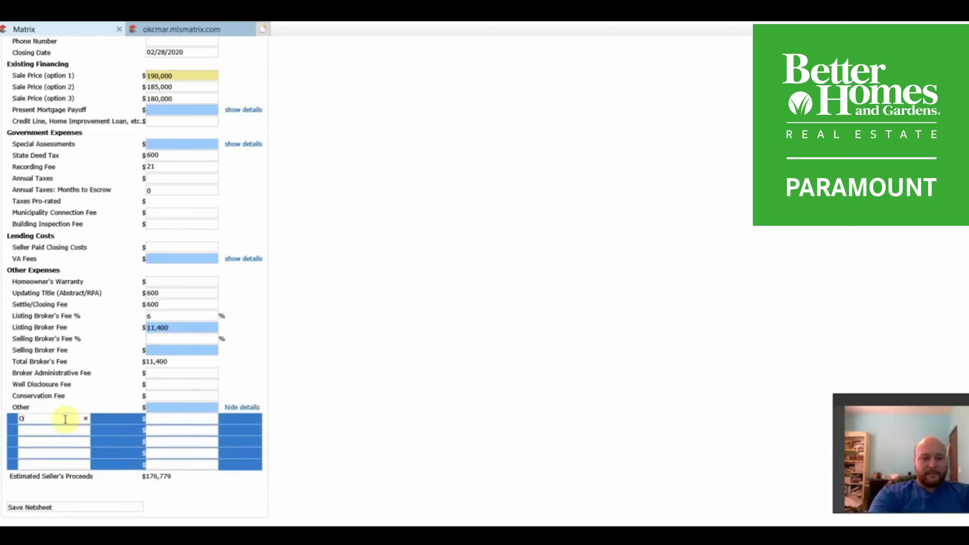
text(vernight)
key(Tab)
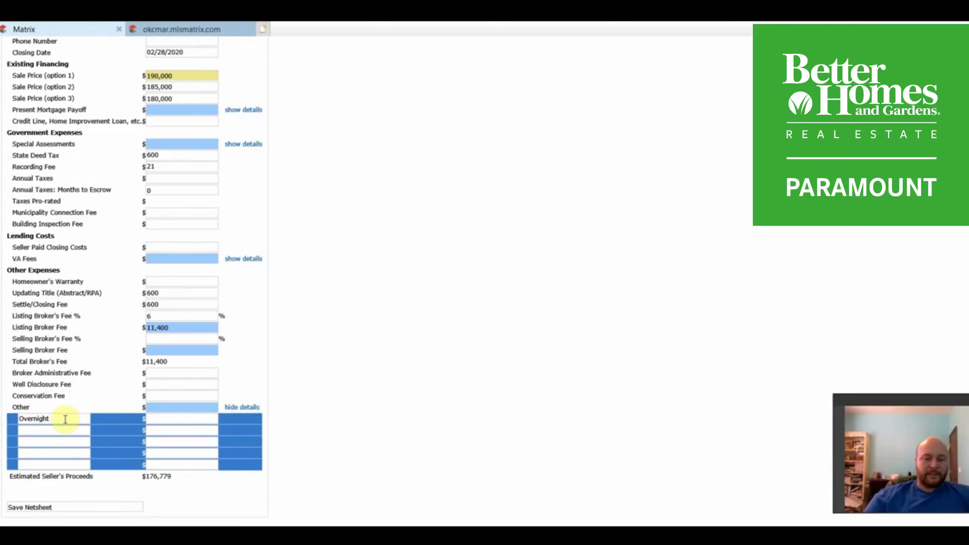
text(85)
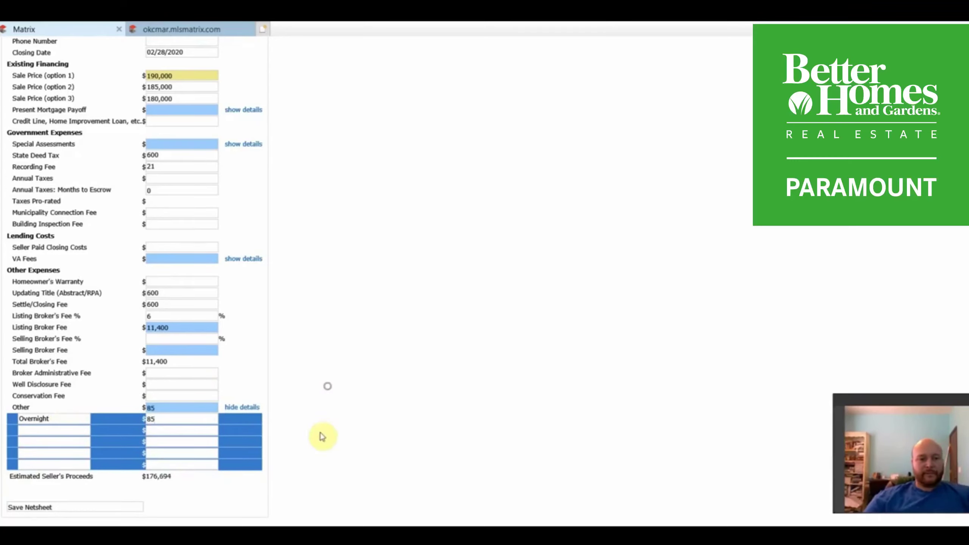
scroll(194, 403, down, 2)
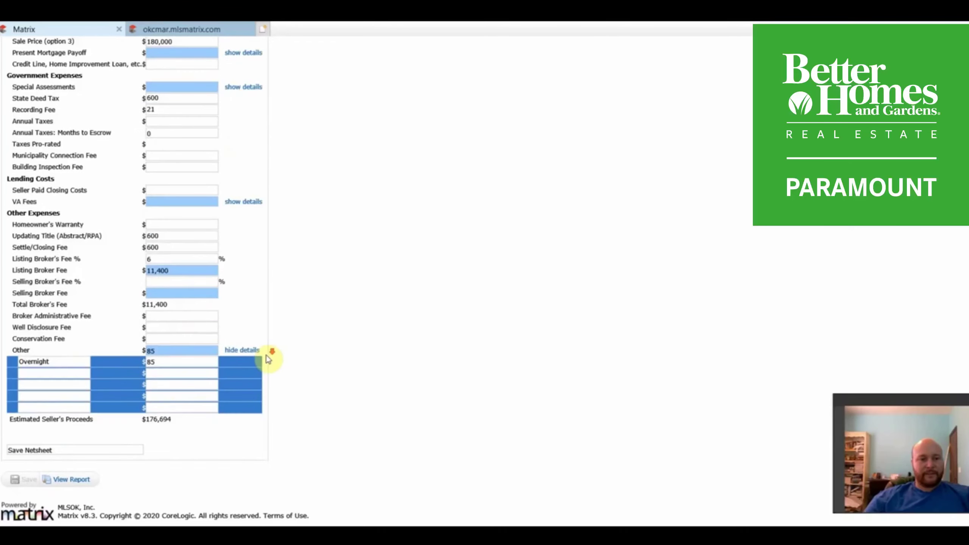
scroll(325, 393, up, 1)
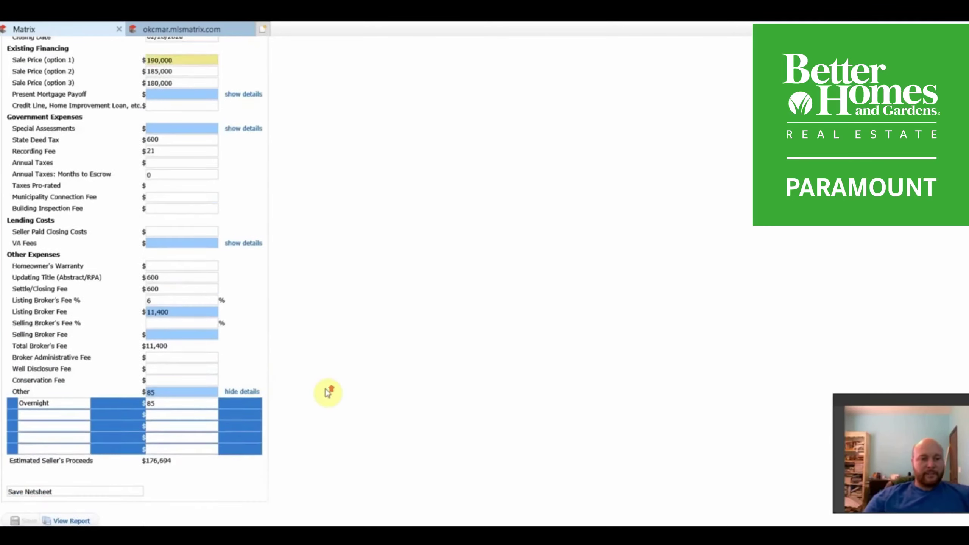
scroll(320, 395, down, 1)
Enter a name for the netsheet and save it.
click(74, 449)
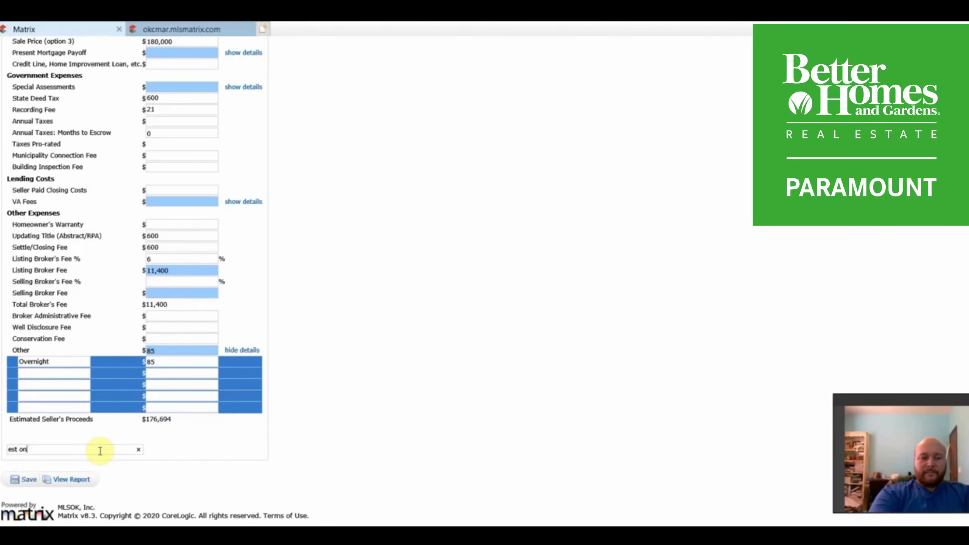
text(roo)
text(llingwood reha)
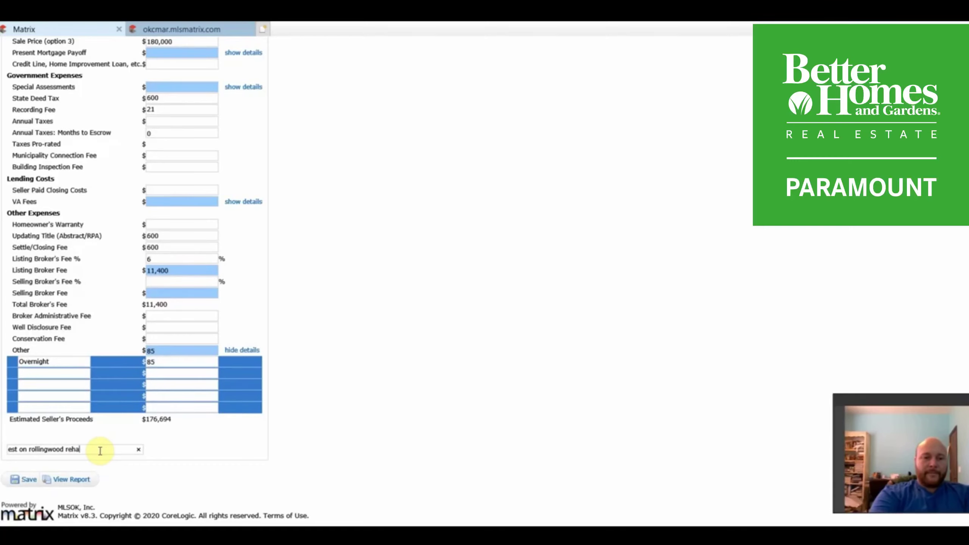
text(b)
click(242, 465)
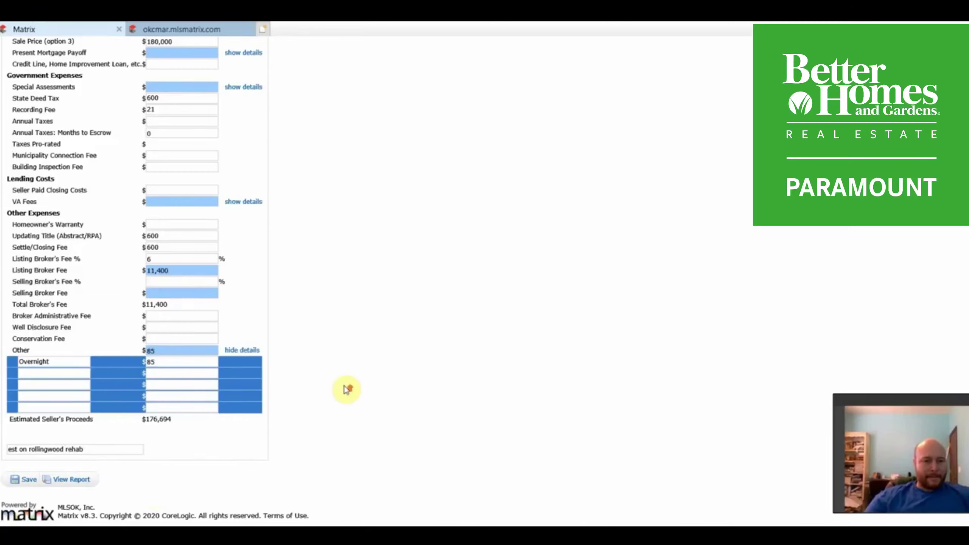
scroll(346, 392, up, 5)
scroll(327, 370, down, 7)
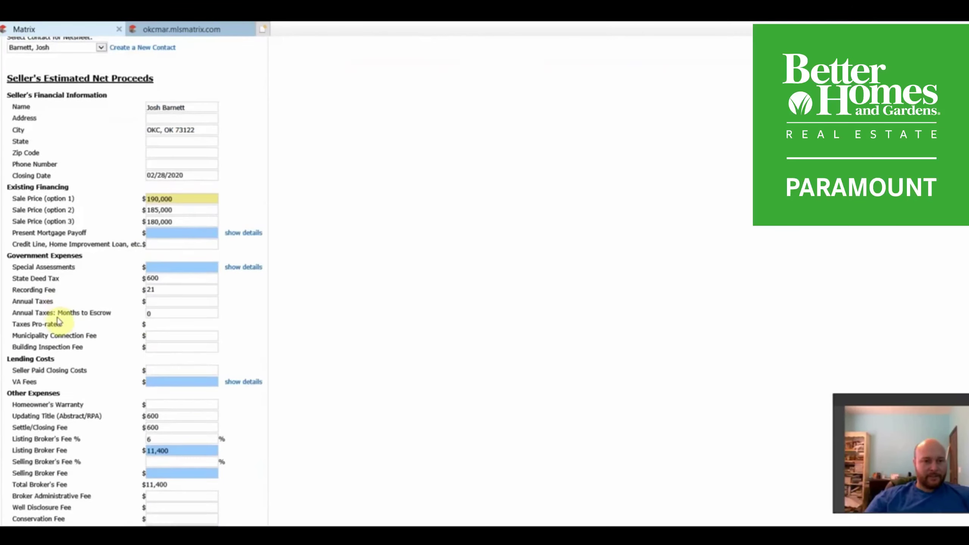
click(28, 482)
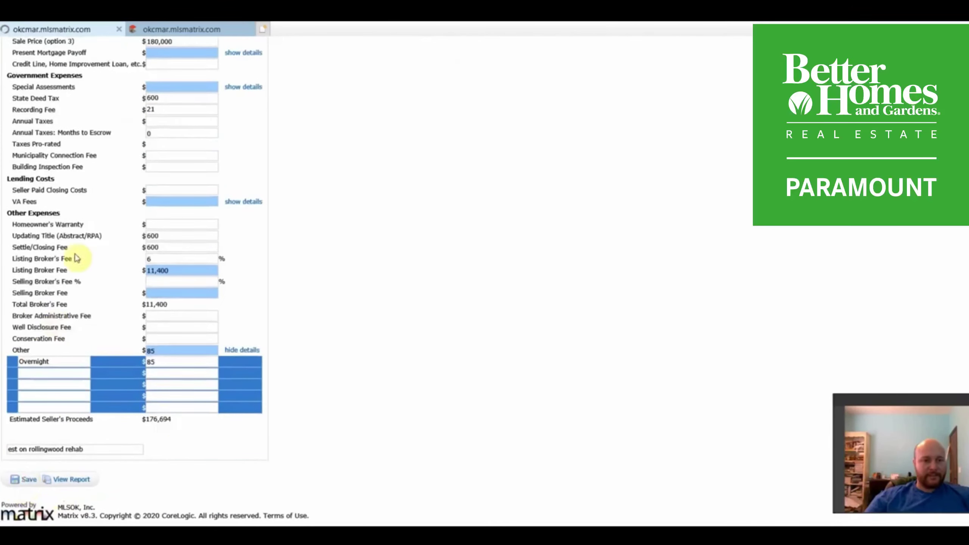
Show the netsheet report with equity of $176,694, $171,994 and $167,294.
scroll(113, 306, down, 3)
scroll(113, 306, down, 2)
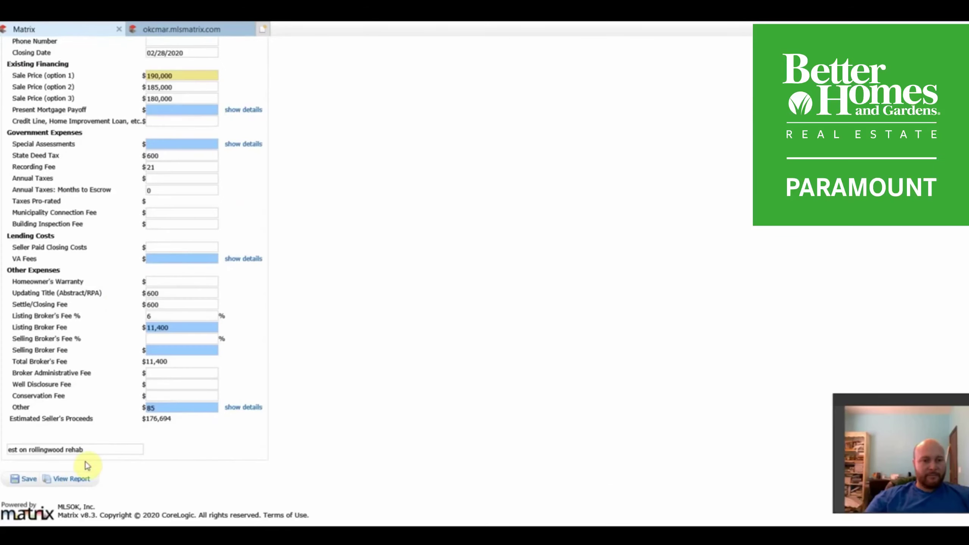
click(74, 481)
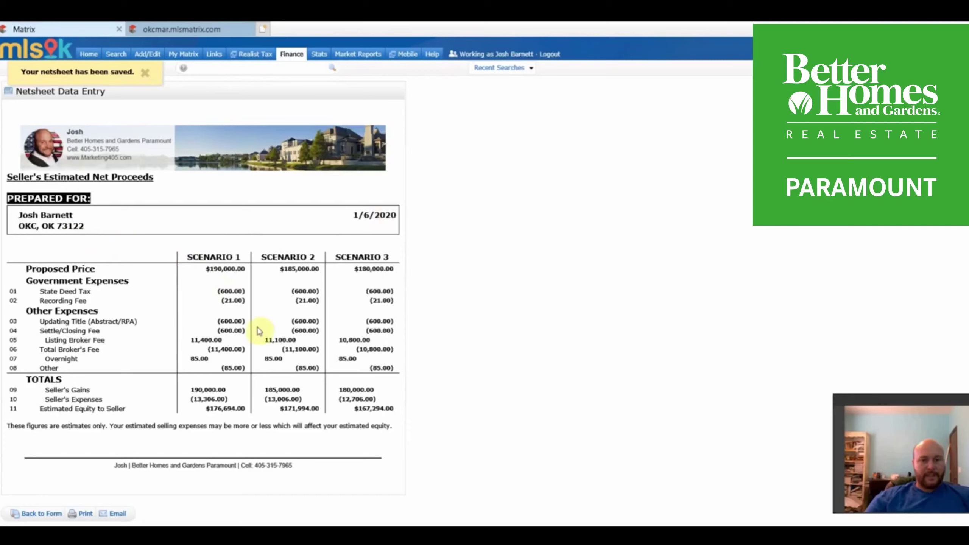
Open the printable Netsheet Report and print it to the Adobe PDF printer.
scroll(260, 355, down, 1)
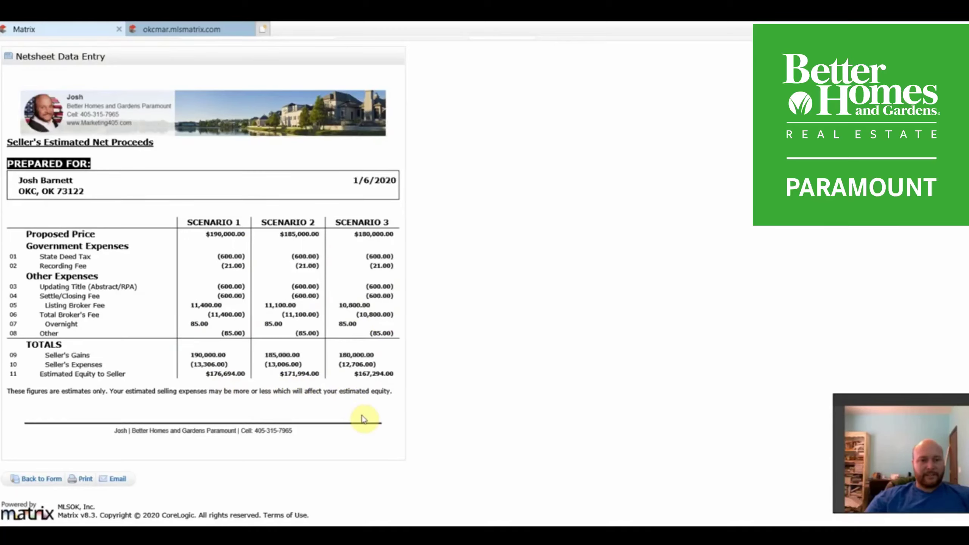
click(119, 479)
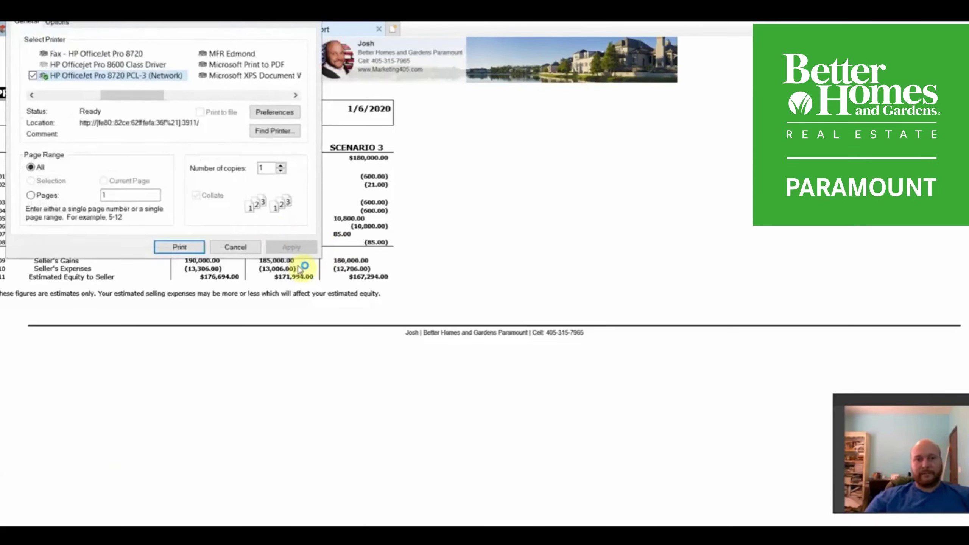
drag(157, 95, 91, 95)
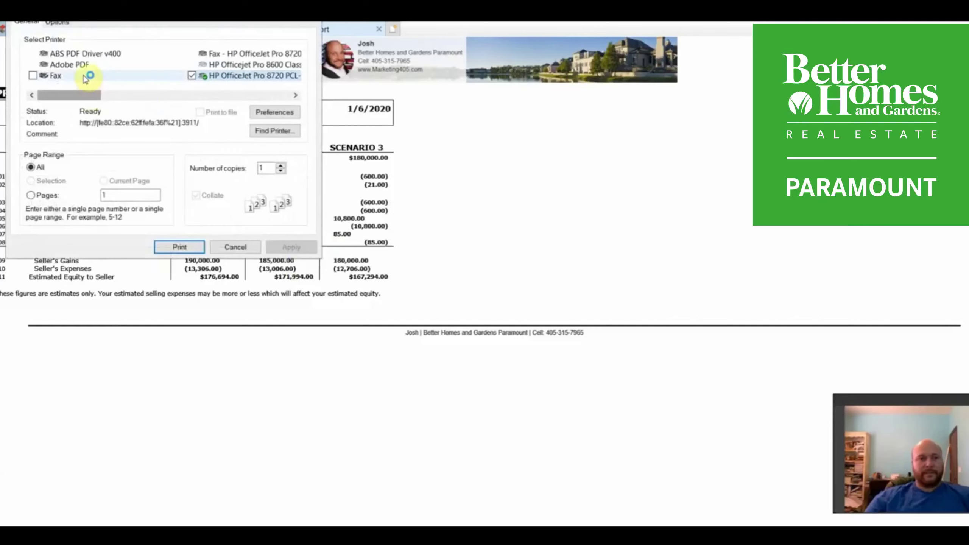
click(88, 65)
click(180, 247)
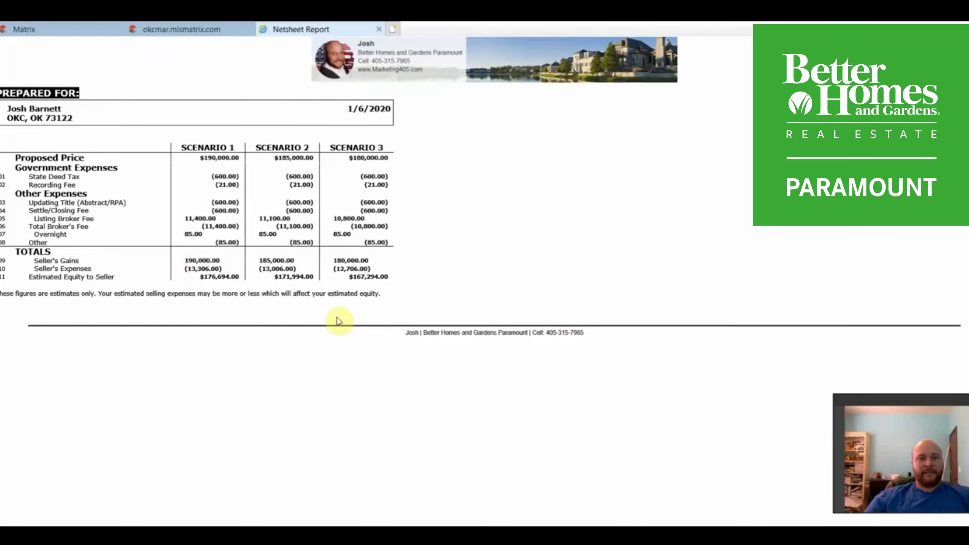